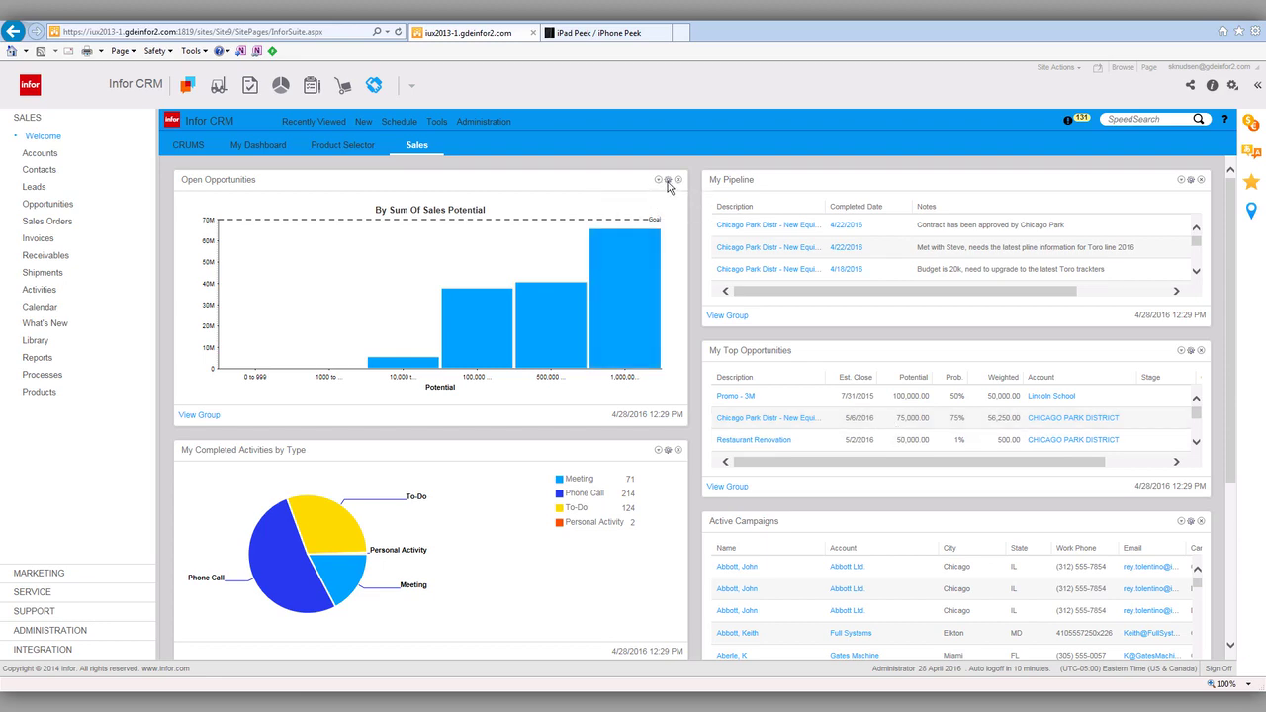
- Set the goal of the Open Opportunities chart widget to 80 million
click(668, 180)
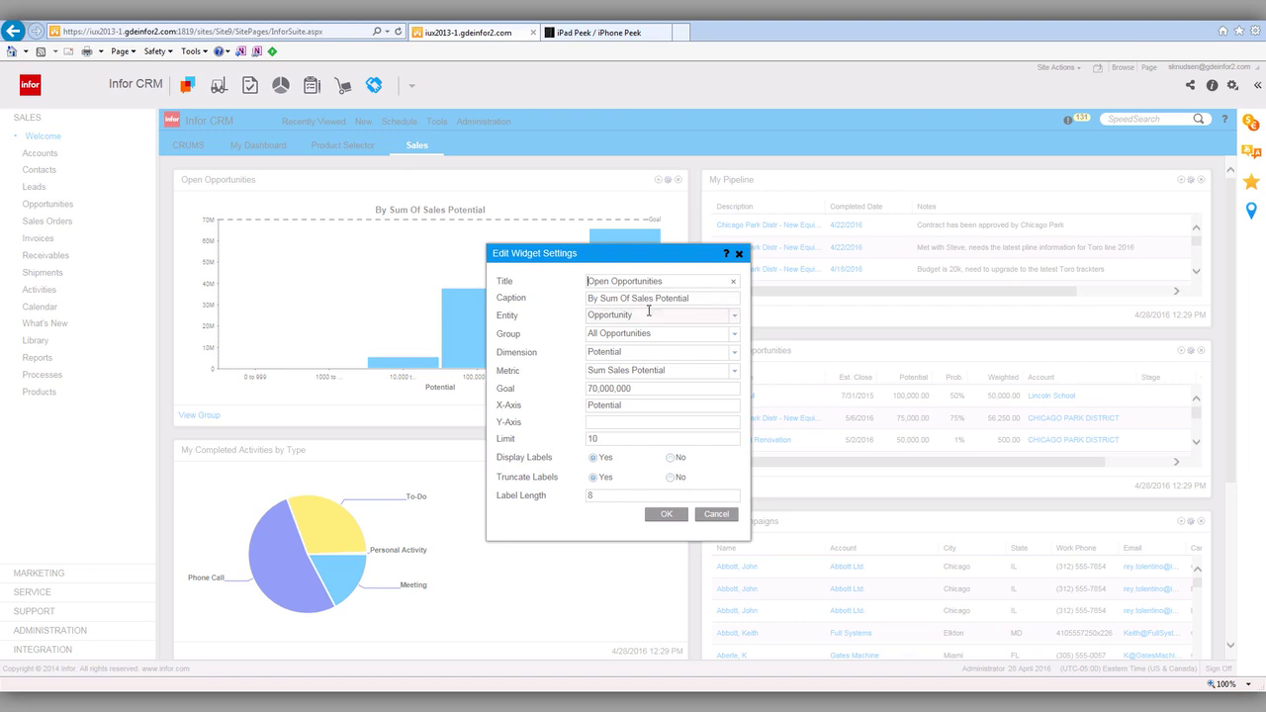
drag(633, 389, 552, 386)
text(8)
click(663, 517)
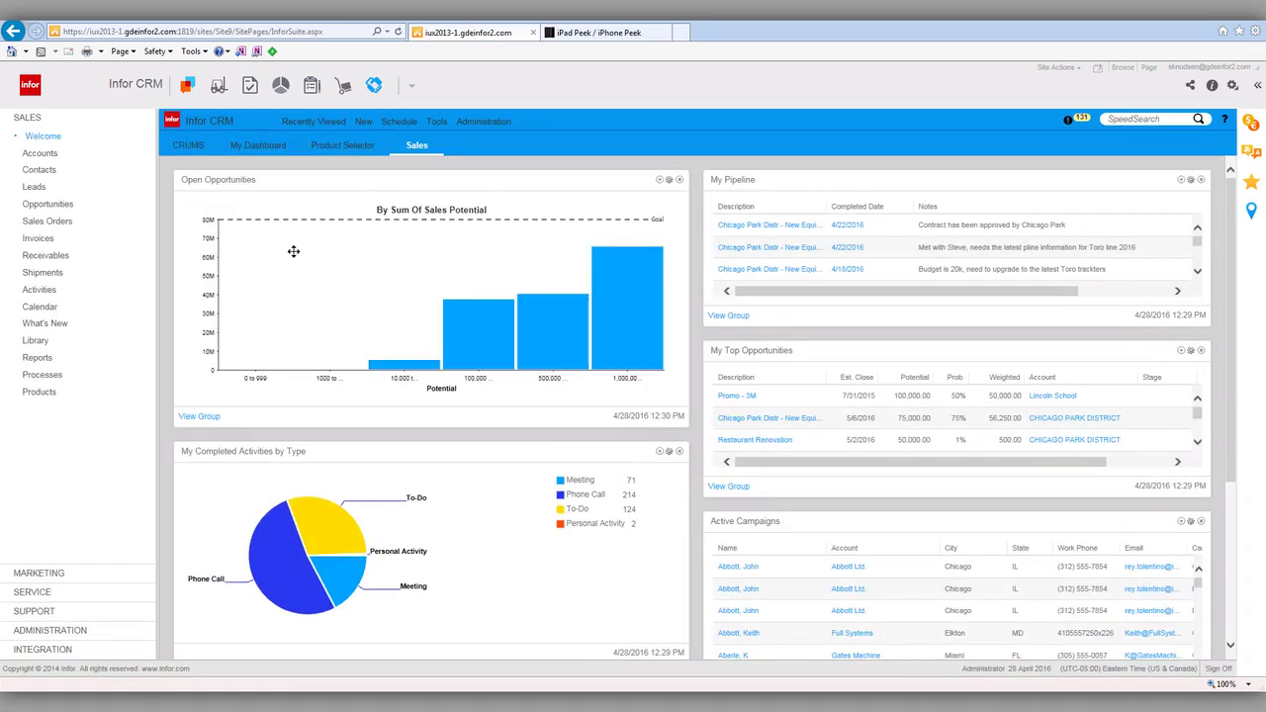
- Open the Chicago Park Distr - New Equipment opportunity from My Top Opportunities and review its details
mouse_move(504, 360)
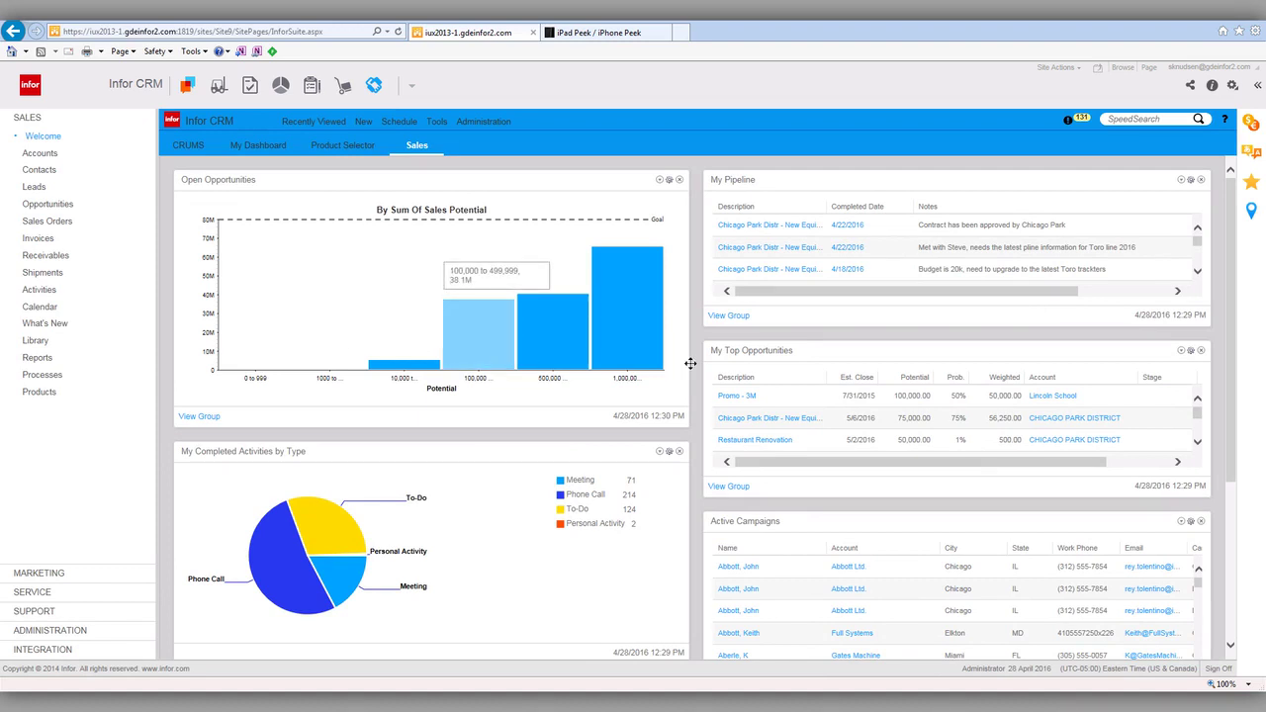
click(747, 424)
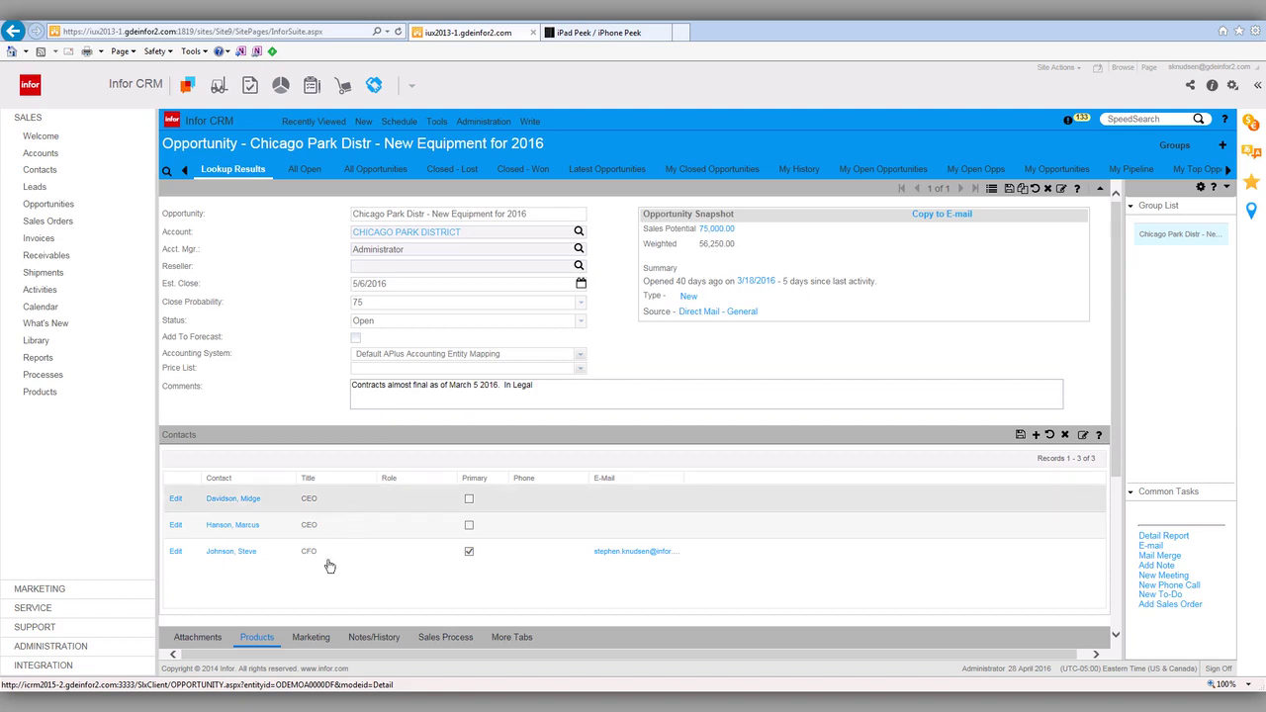
scroll(329, 566, down, 3)
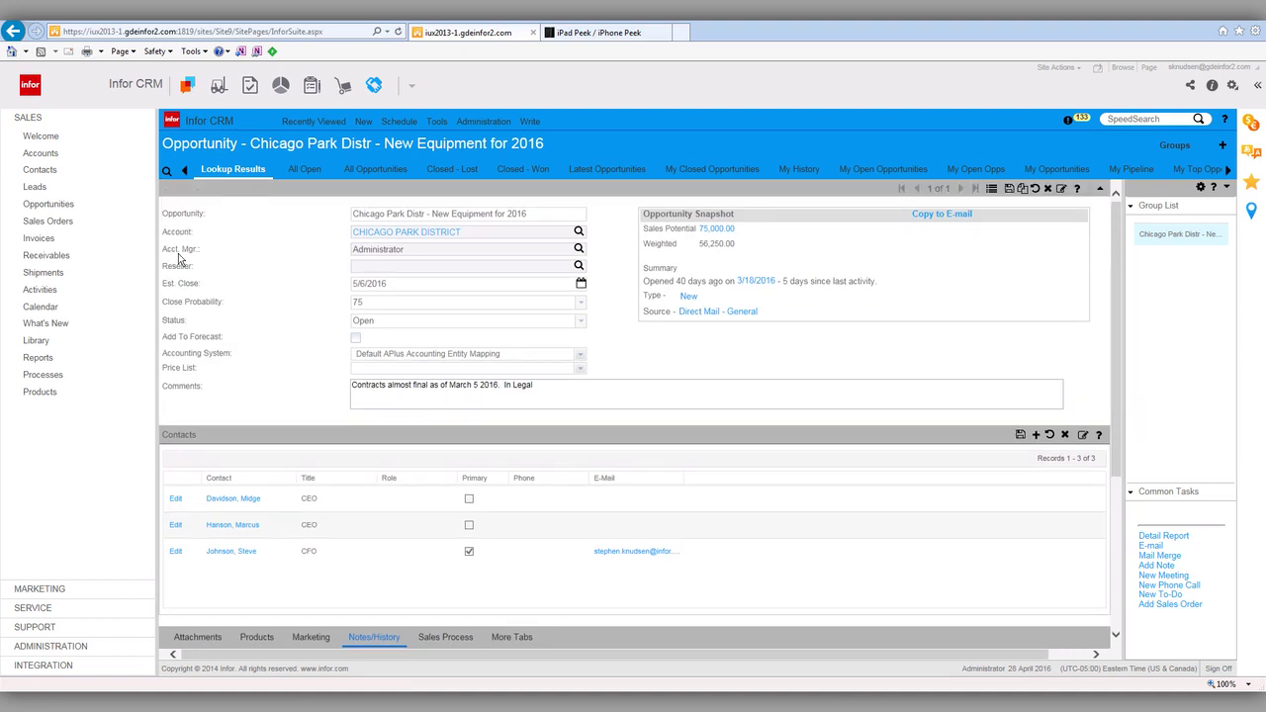
- Open the Accounts list and filter it to account names beginning with C
click(41, 155)
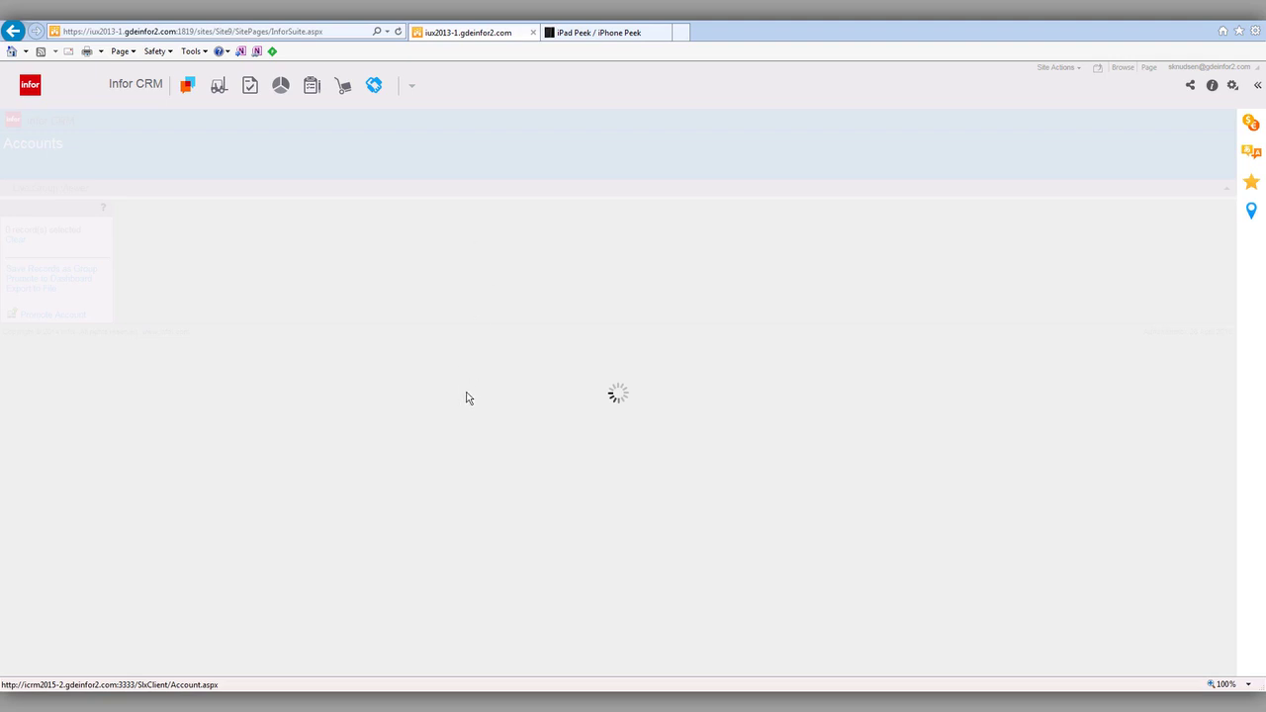
drag(519, 203, 378, 206)
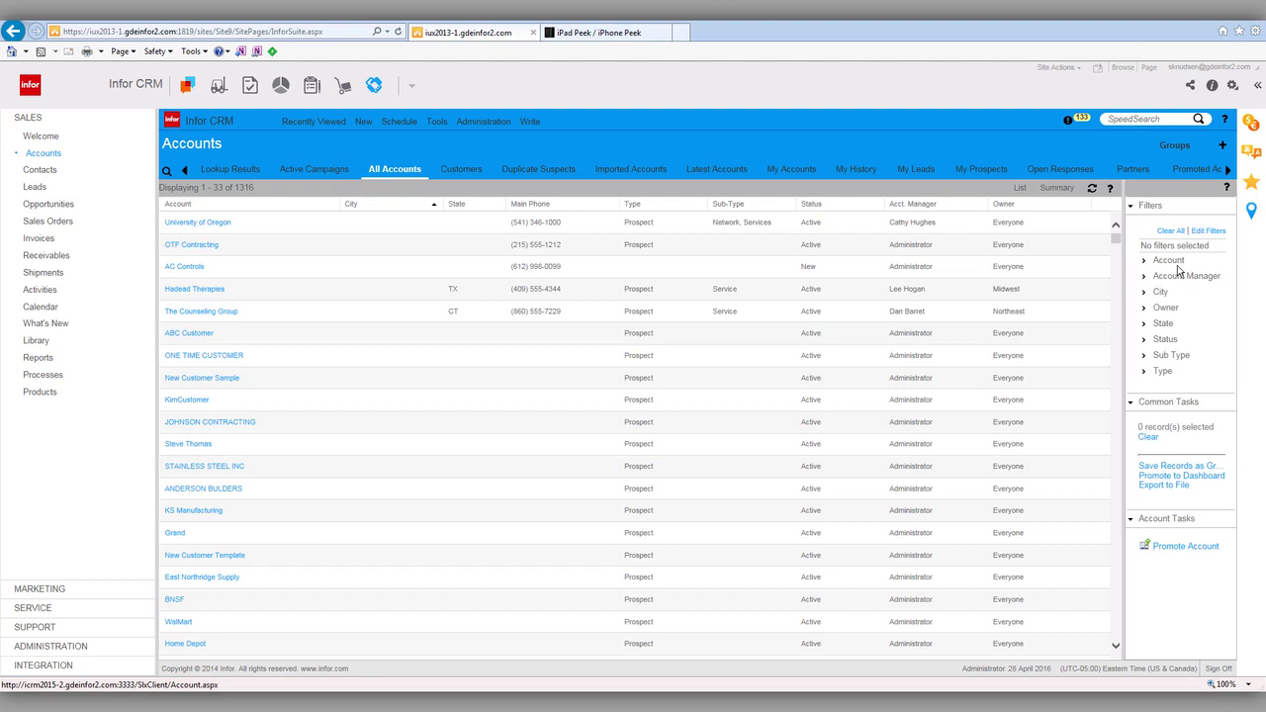
click(1146, 263)
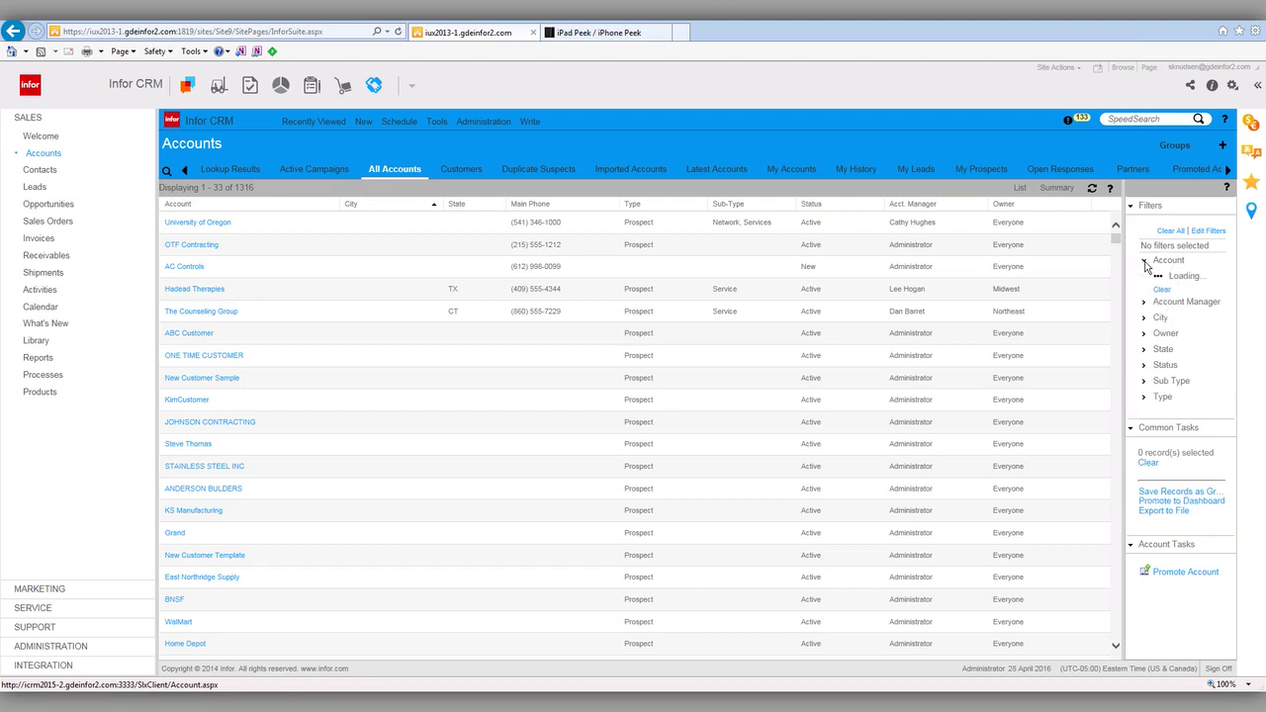
click(1161, 318)
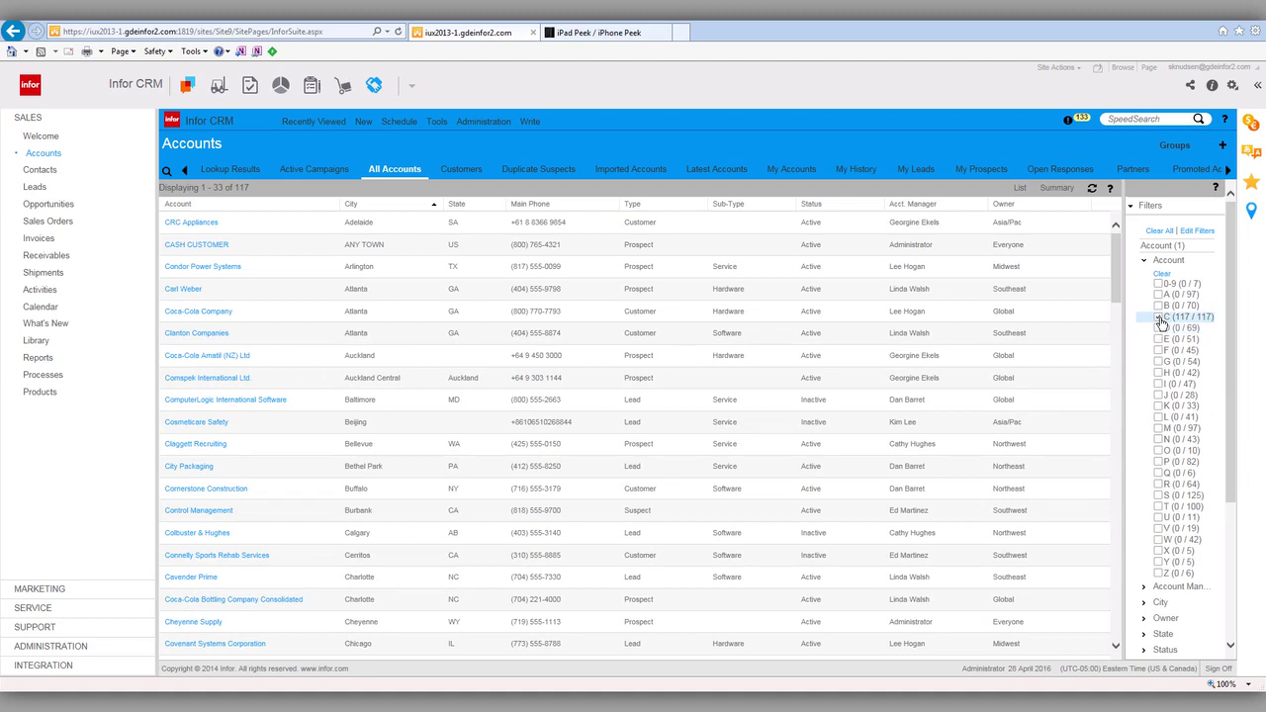
click(1145, 264)
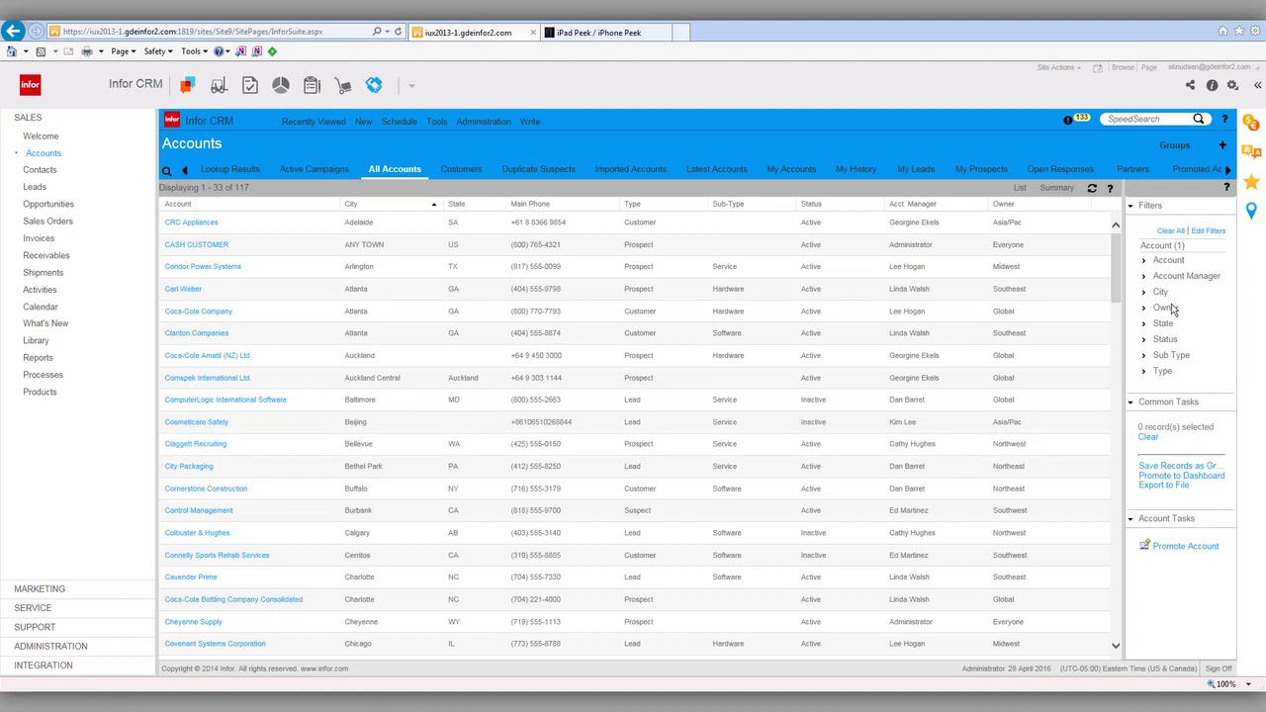
- Add a City filter for Denver to the accounts list
click(1144, 324)
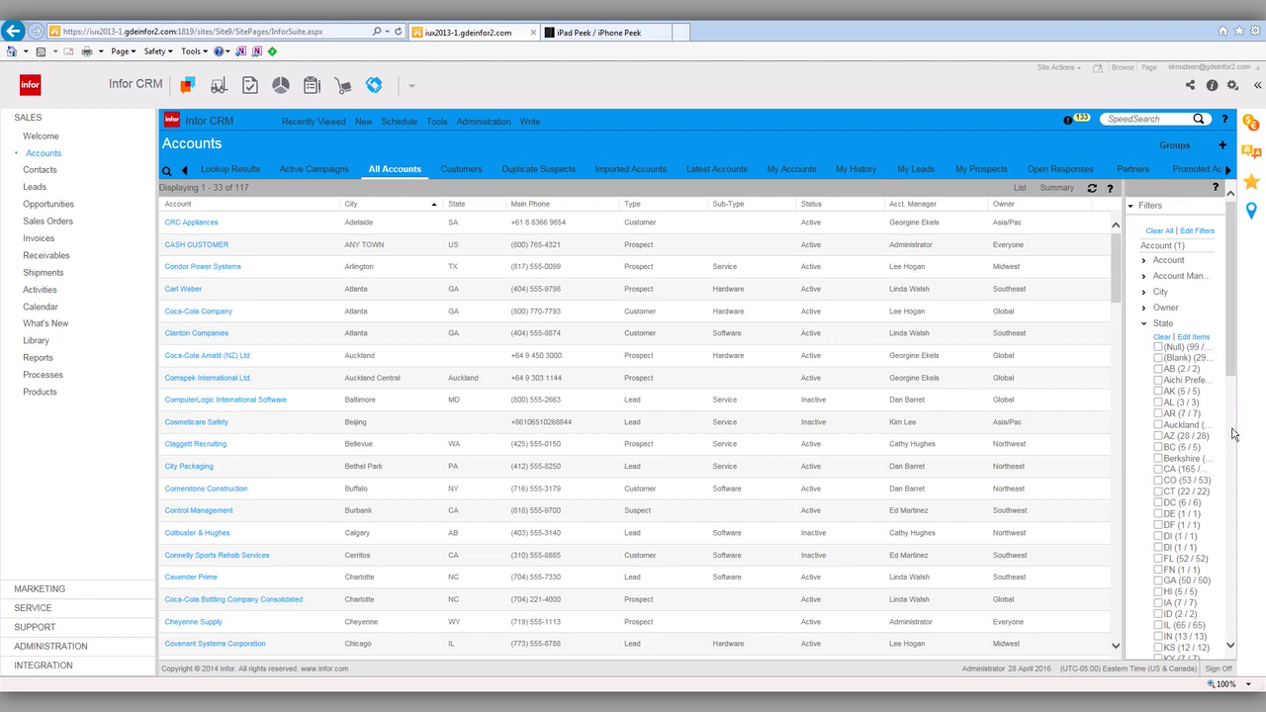
click(1144, 324)
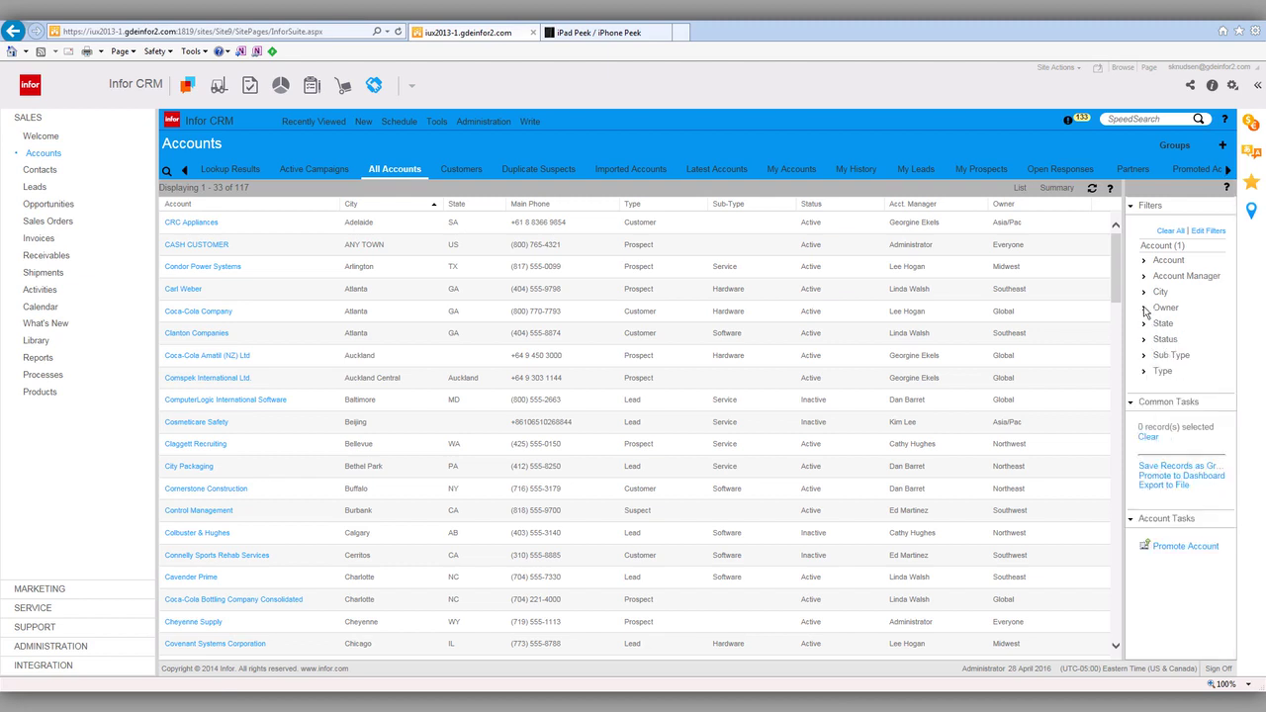
click(1145, 294)
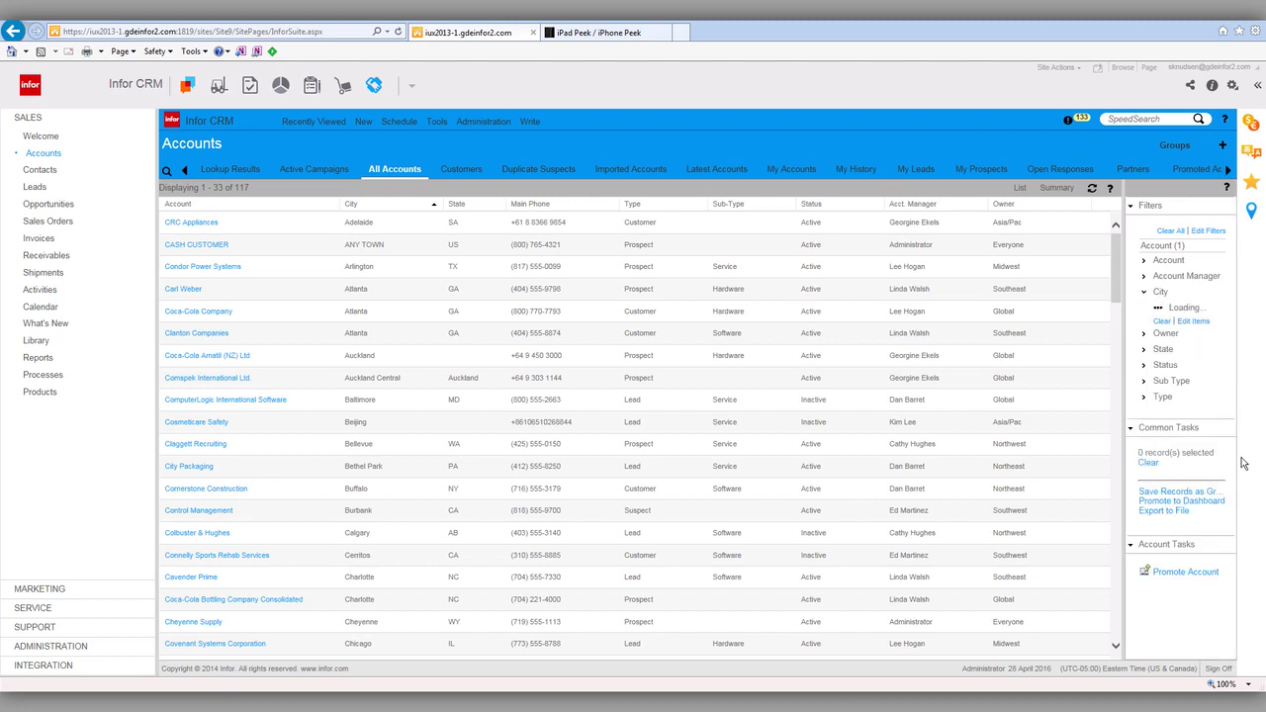
scroll(1232, 411, down, 5)
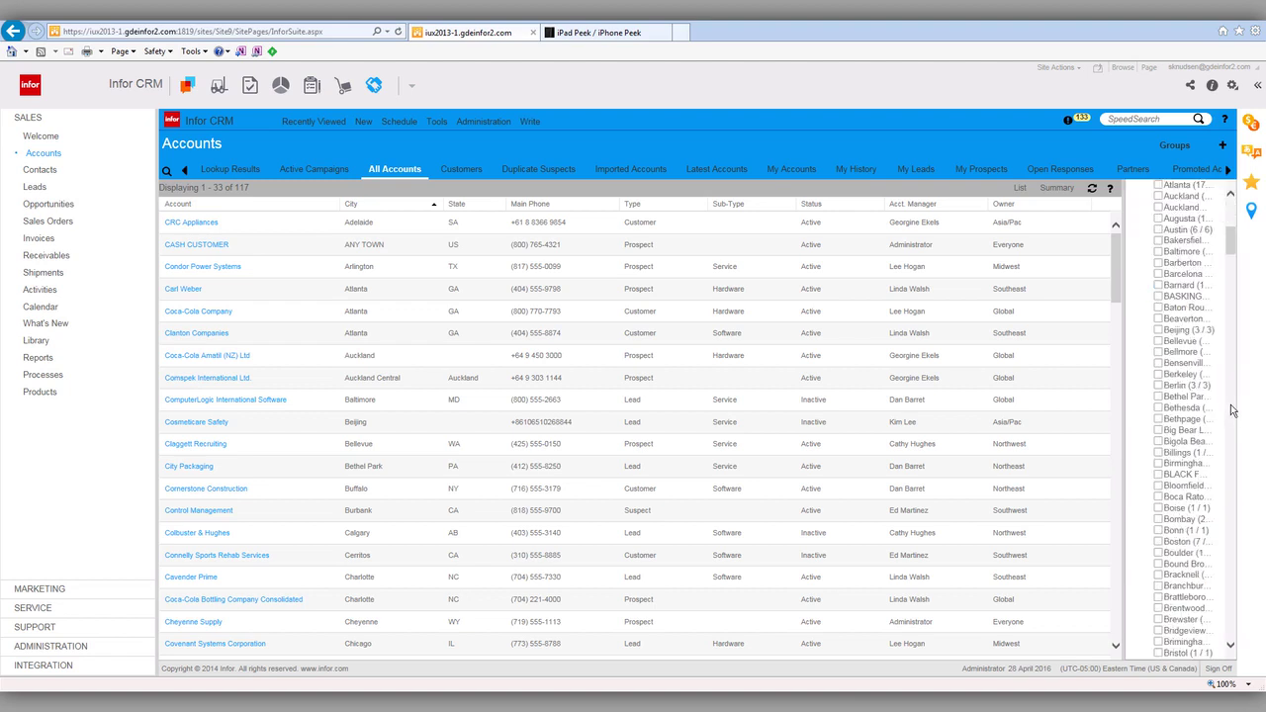
scroll(1231, 411, down, 4)
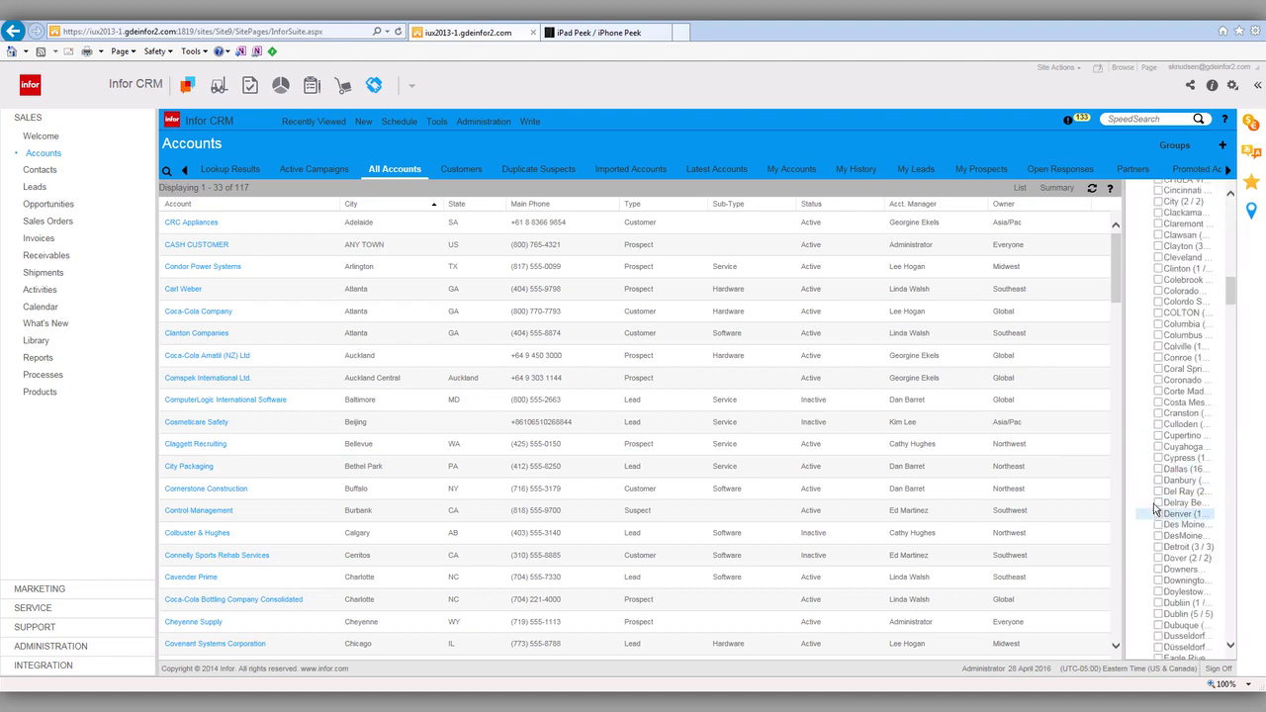
click(1157, 514)
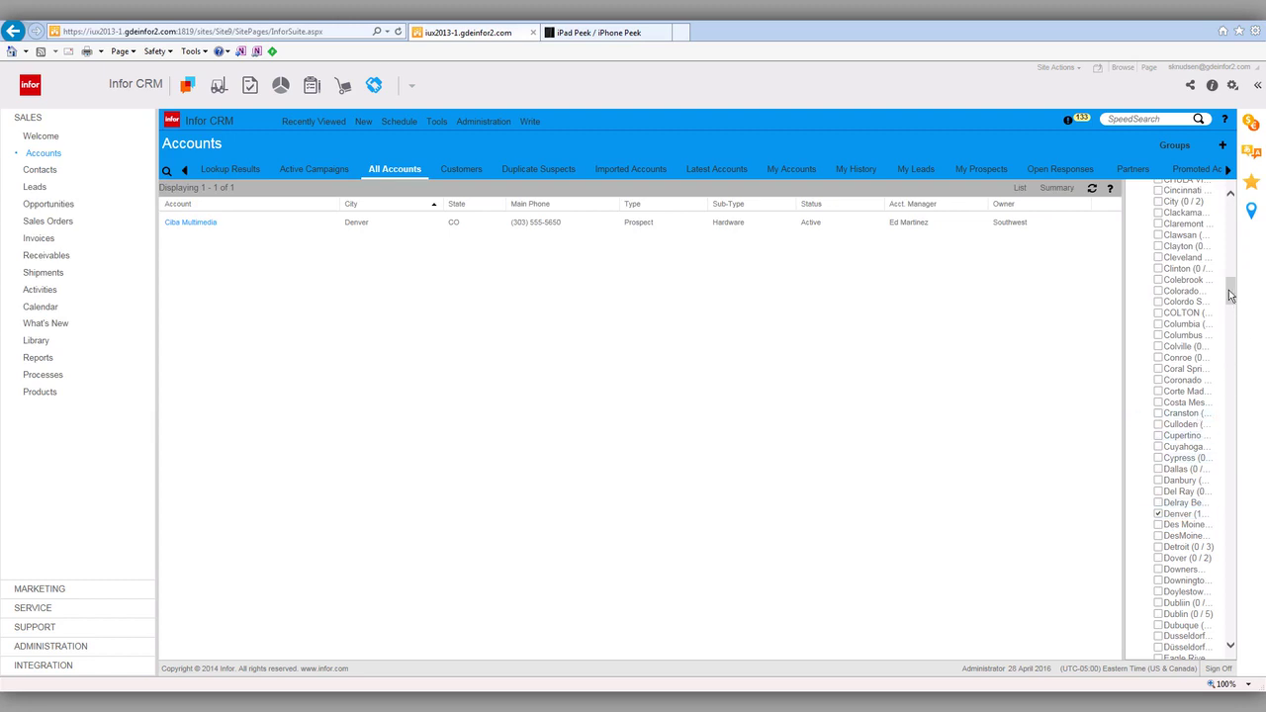
- Remove the C account-name filter from the accounts list
drag(1230, 292, 1227, 194)
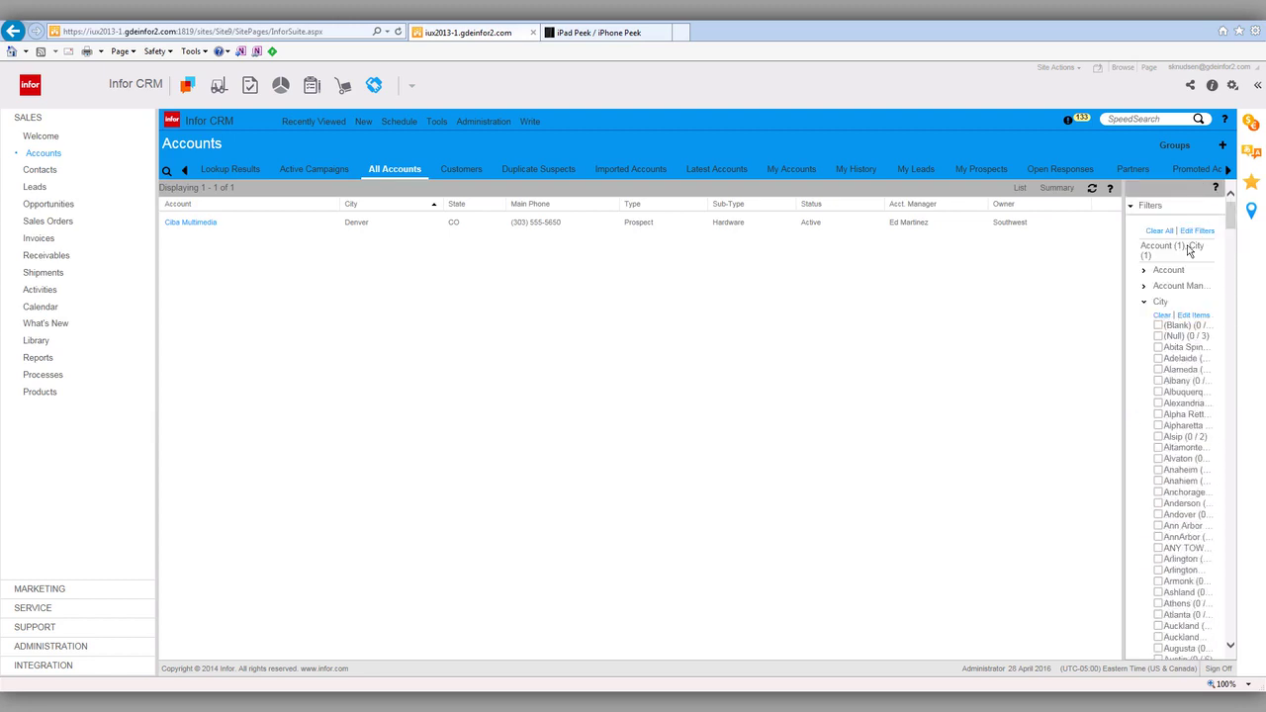
click(1144, 271)
click(1159, 327)
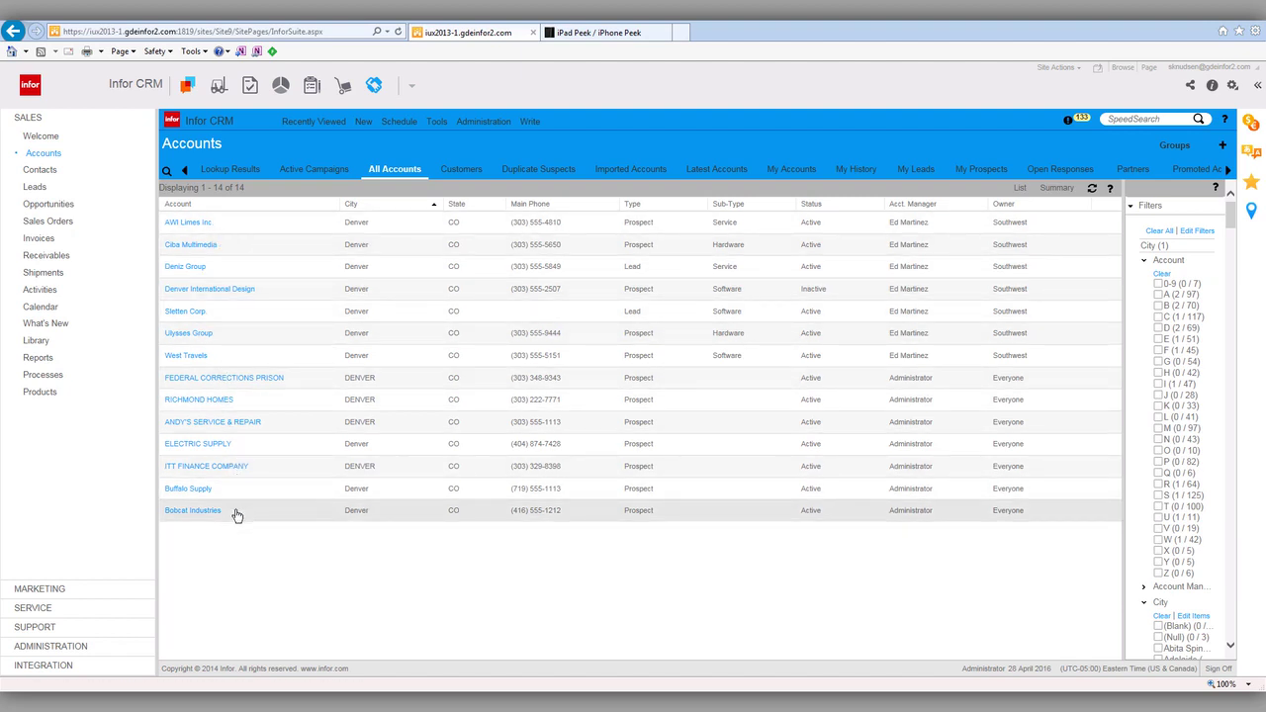
- Examine the account lookup's search fields, comparison operators and option for additional conditions
click(167, 172)
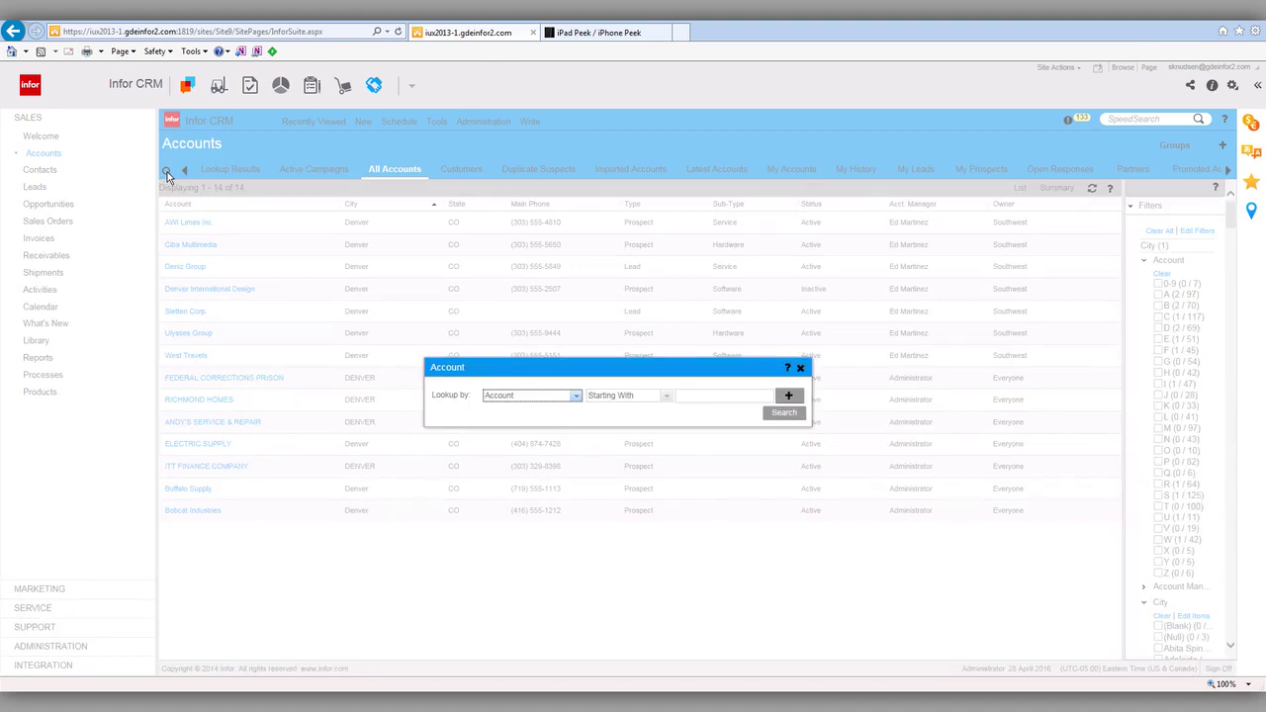
click(575, 399)
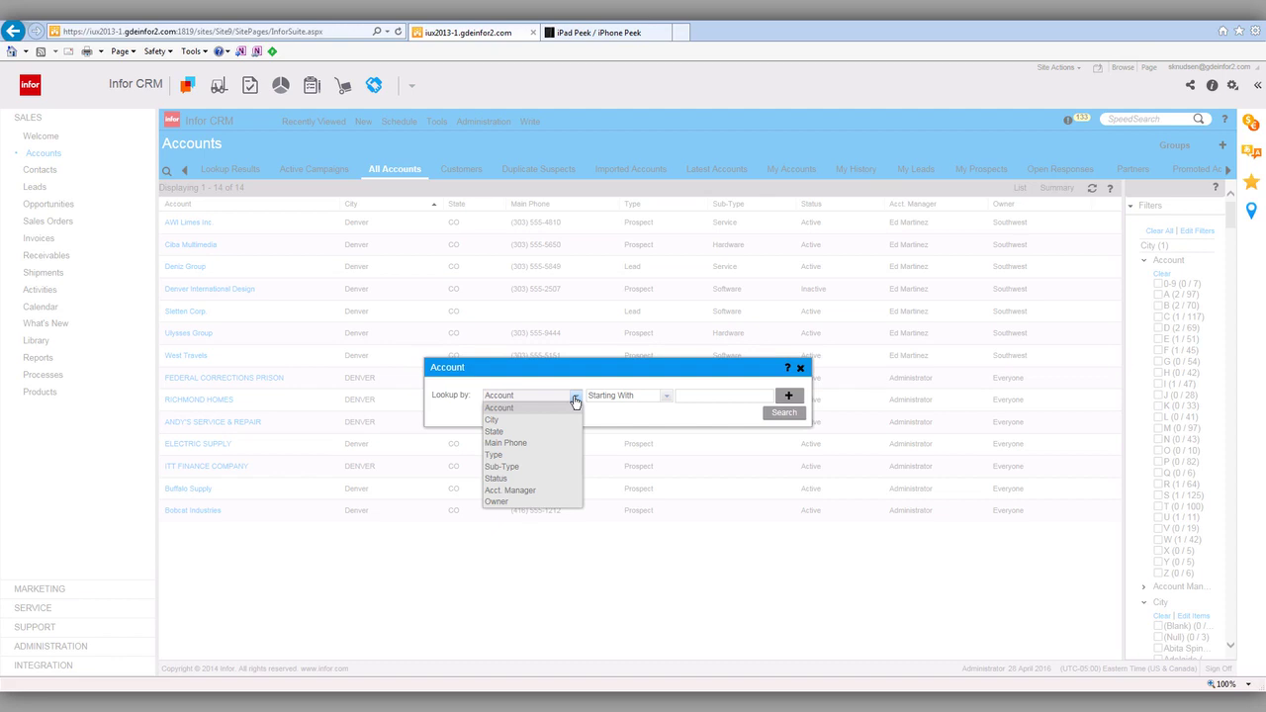
click(667, 397)
click(668, 397)
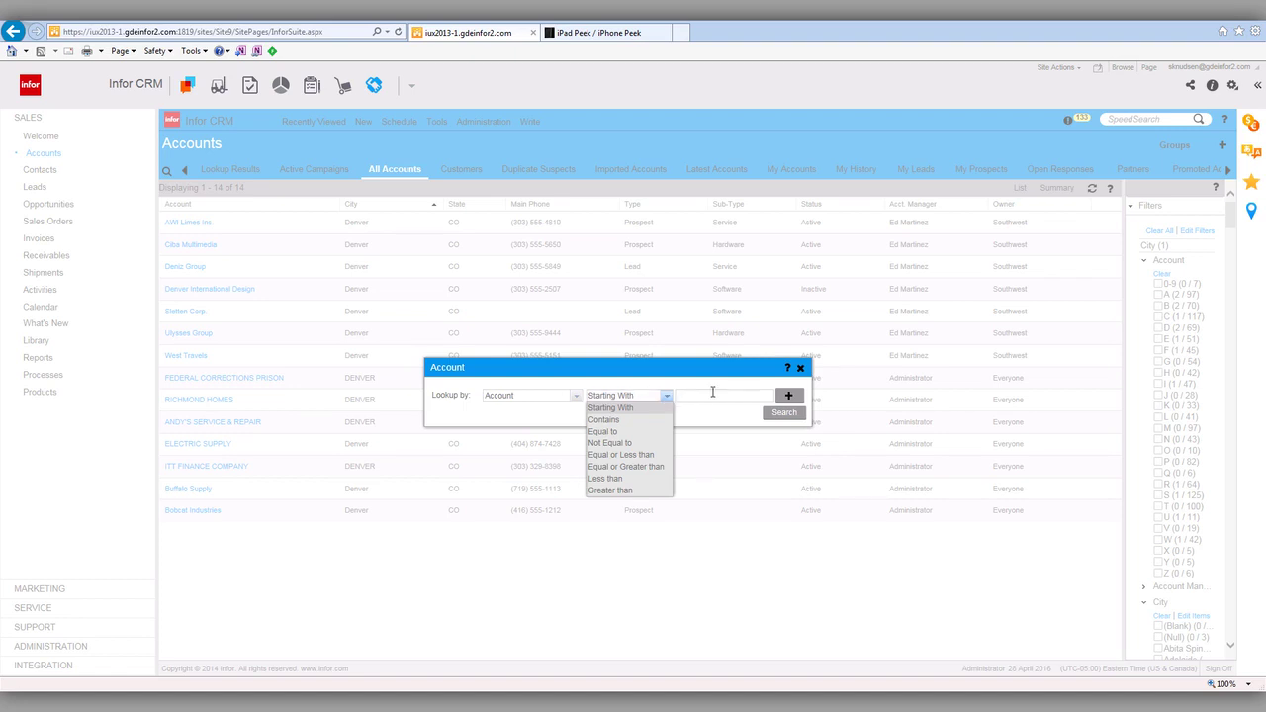
click(789, 396)
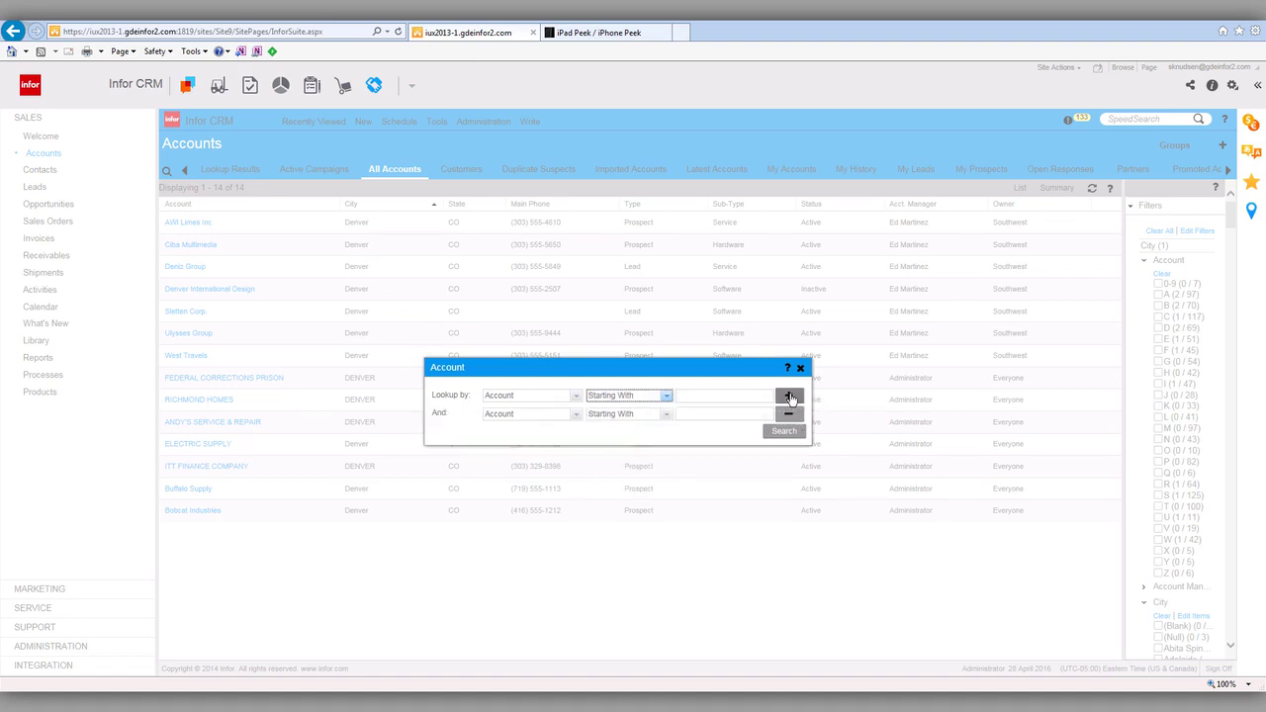
click(789, 396)
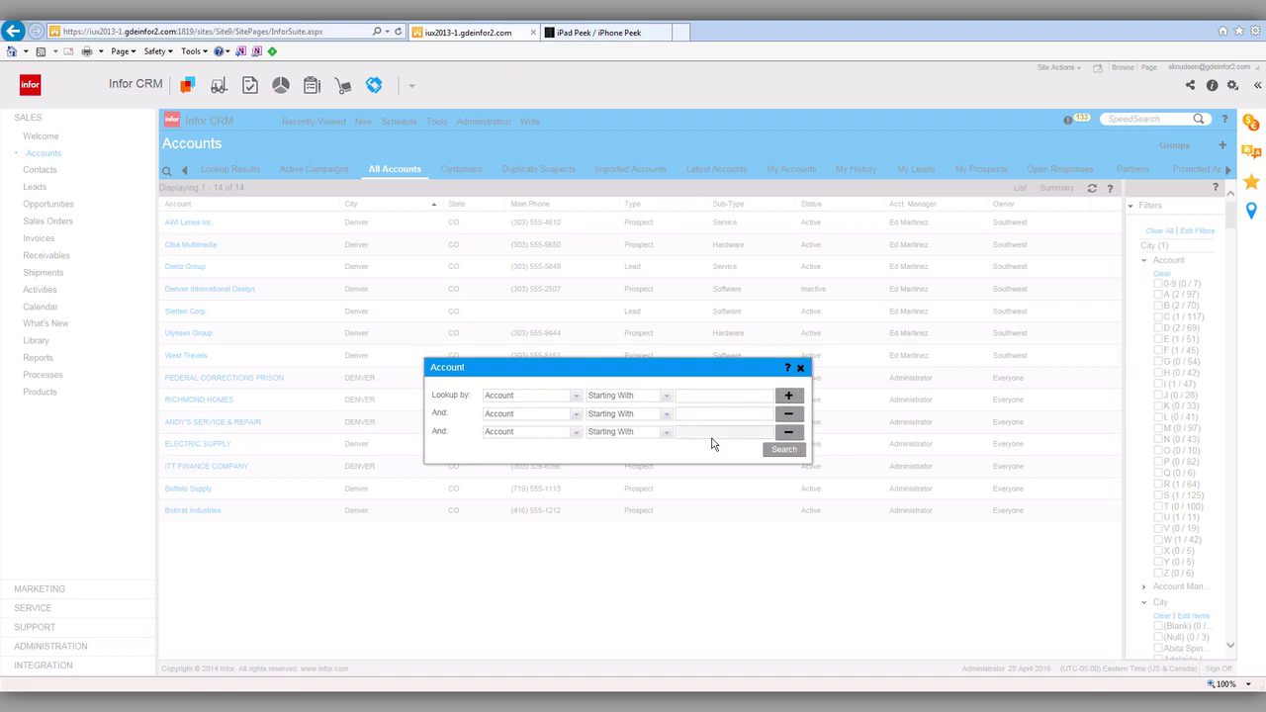
click(801, 368)
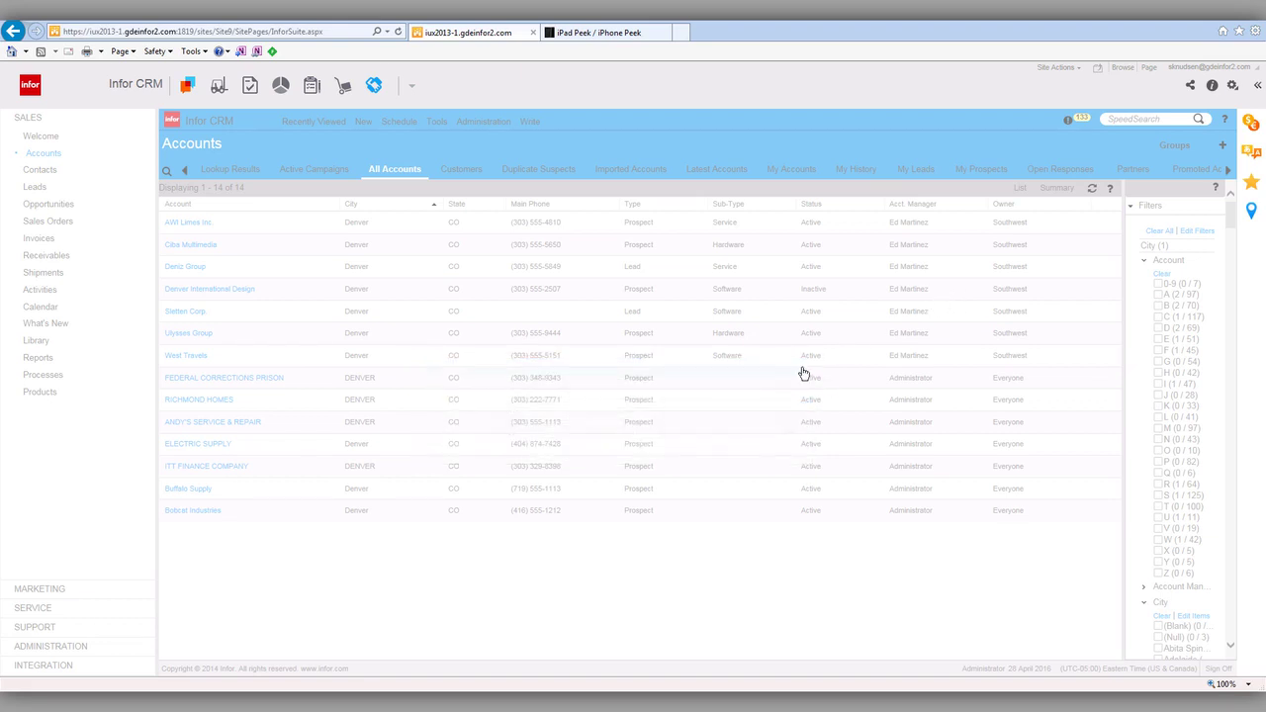
- Collapse the Account and City filters and promote the All Accounts group to the Sales dashboard page
click(1145, 261)
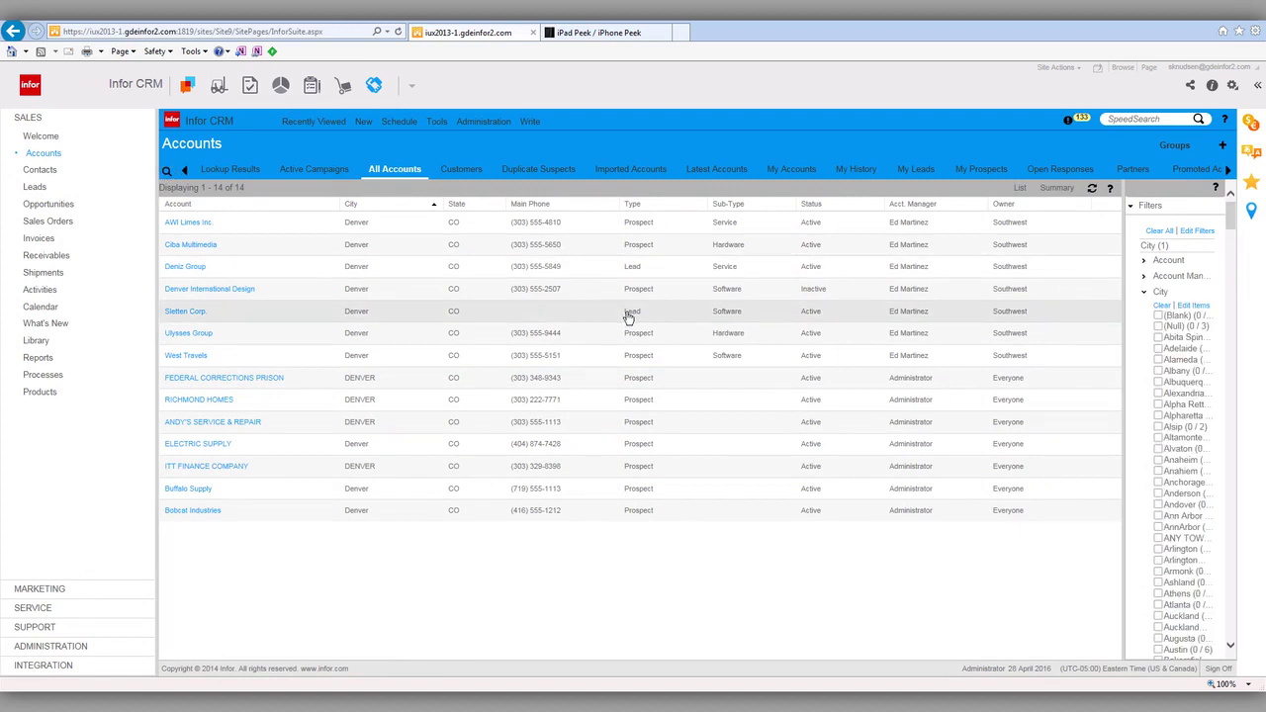
click(1145, 293)
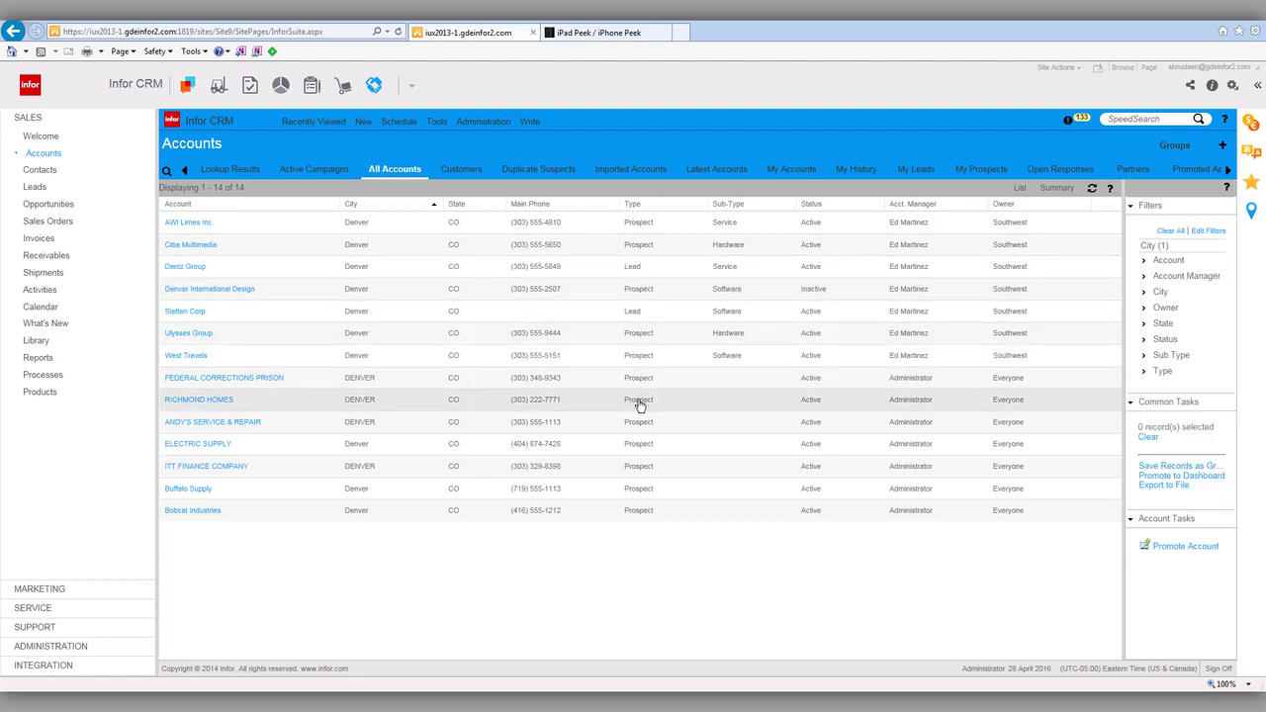
click(1180, 479)
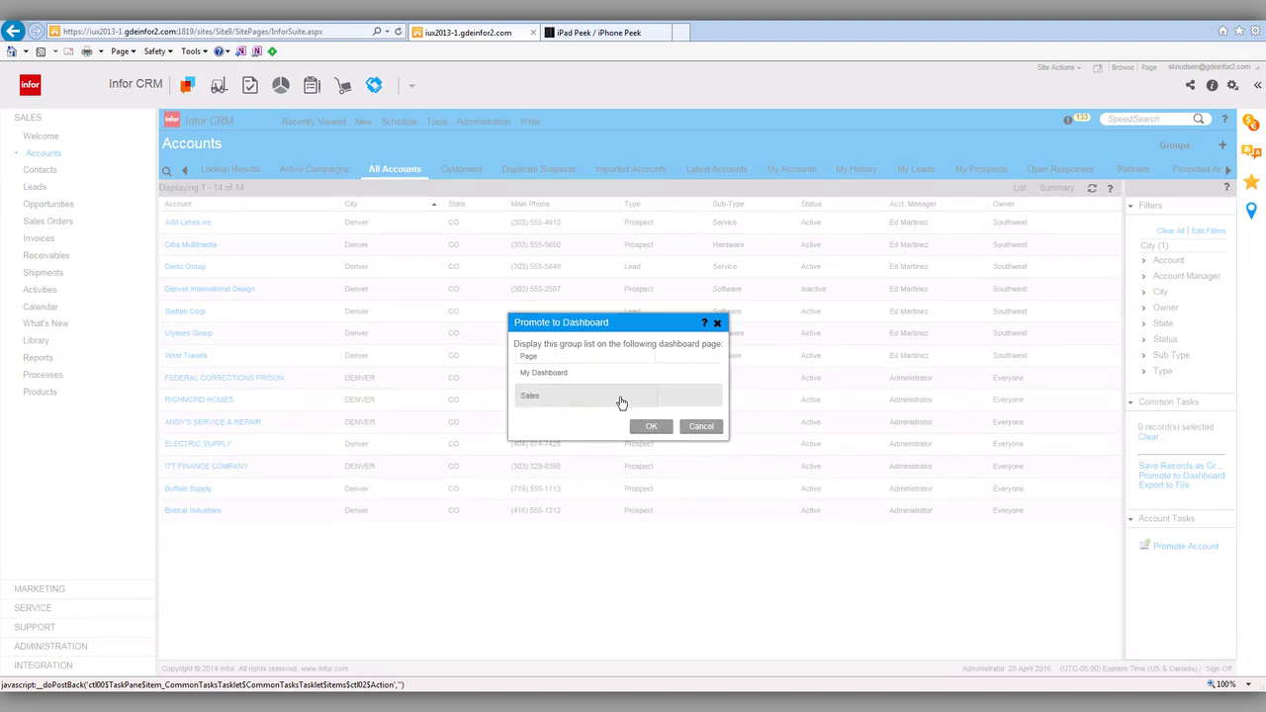
click(652, 426)
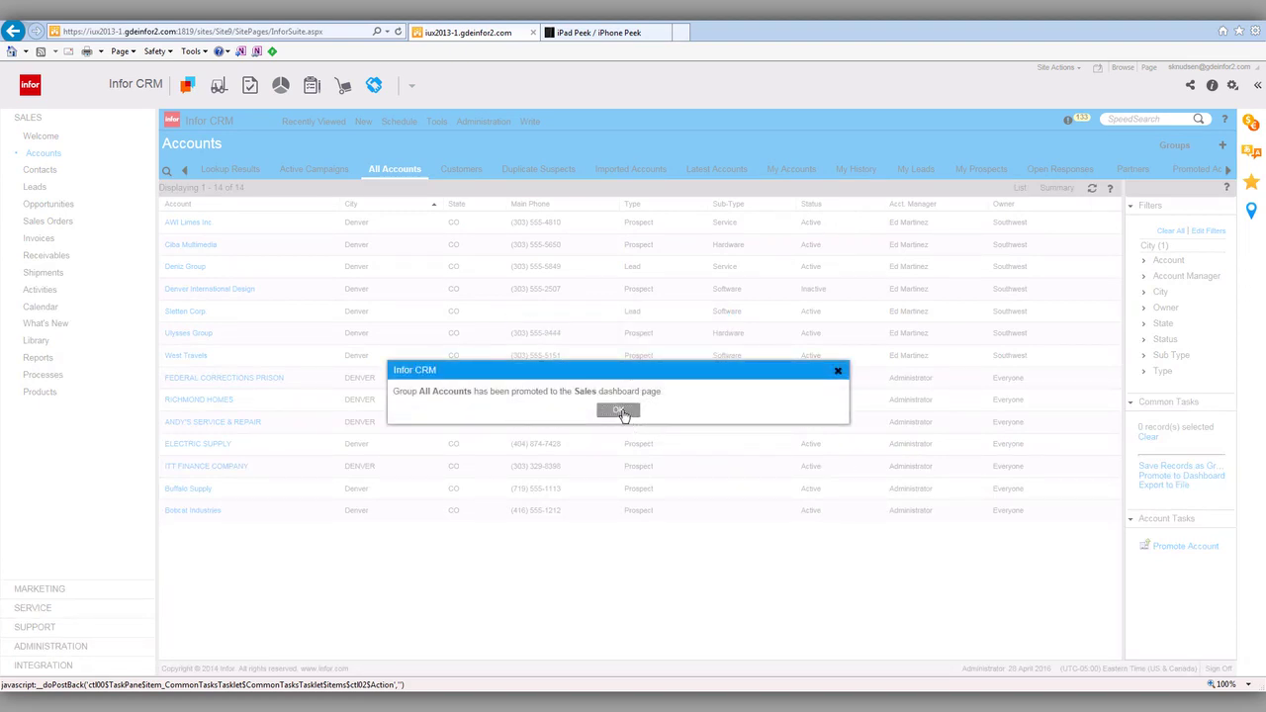
click(615, 413)
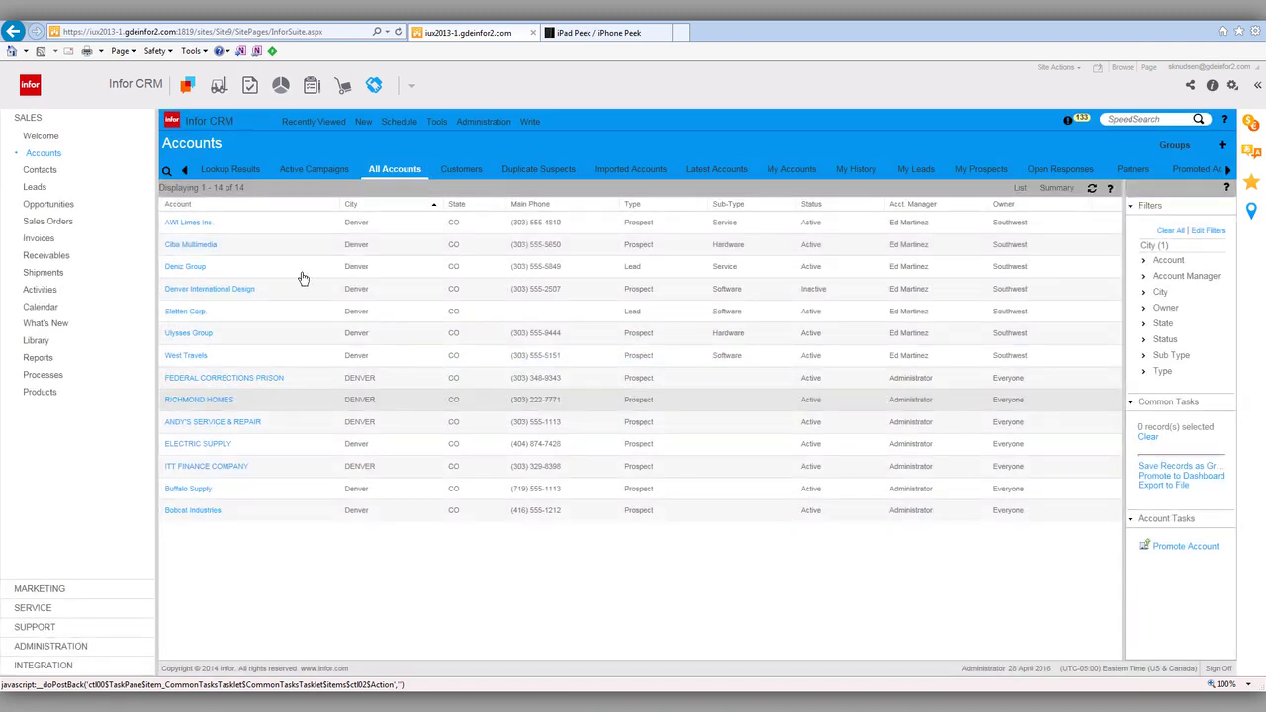
- Review the All Accounts widget on the Sales dashboard and open its full group list
click(40, 137)
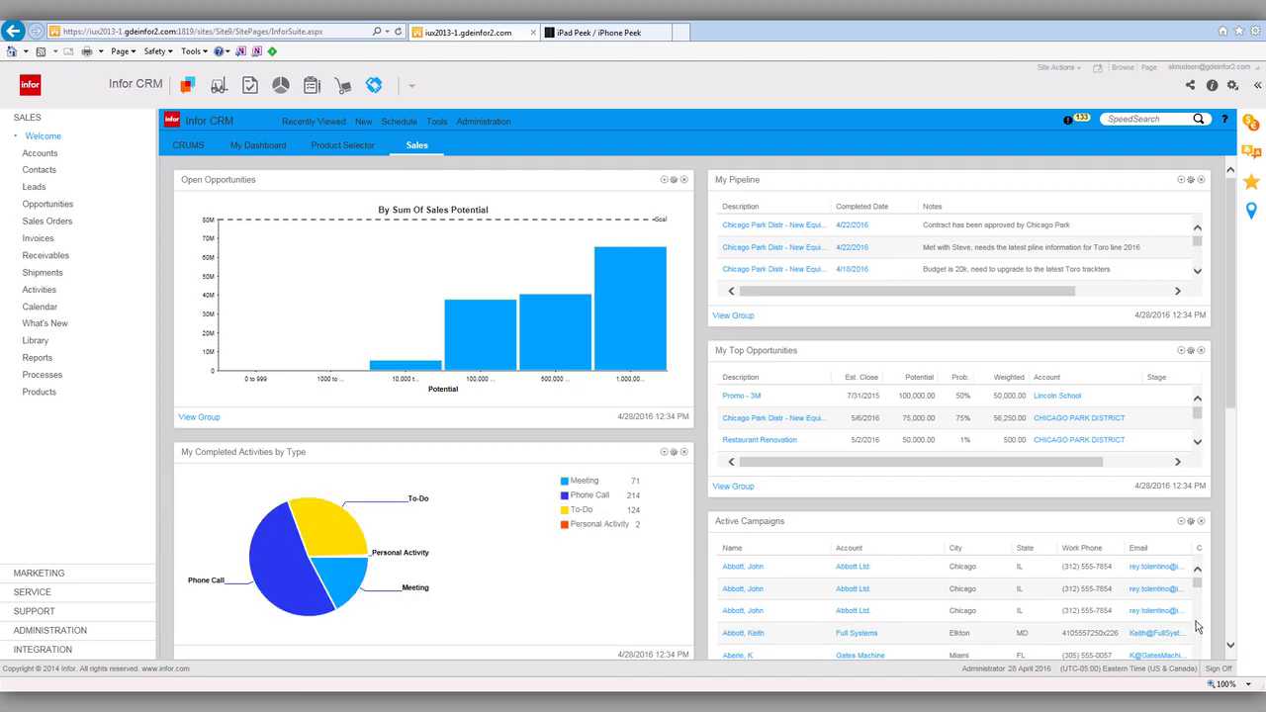
scroll(1233, 637, down, 5)
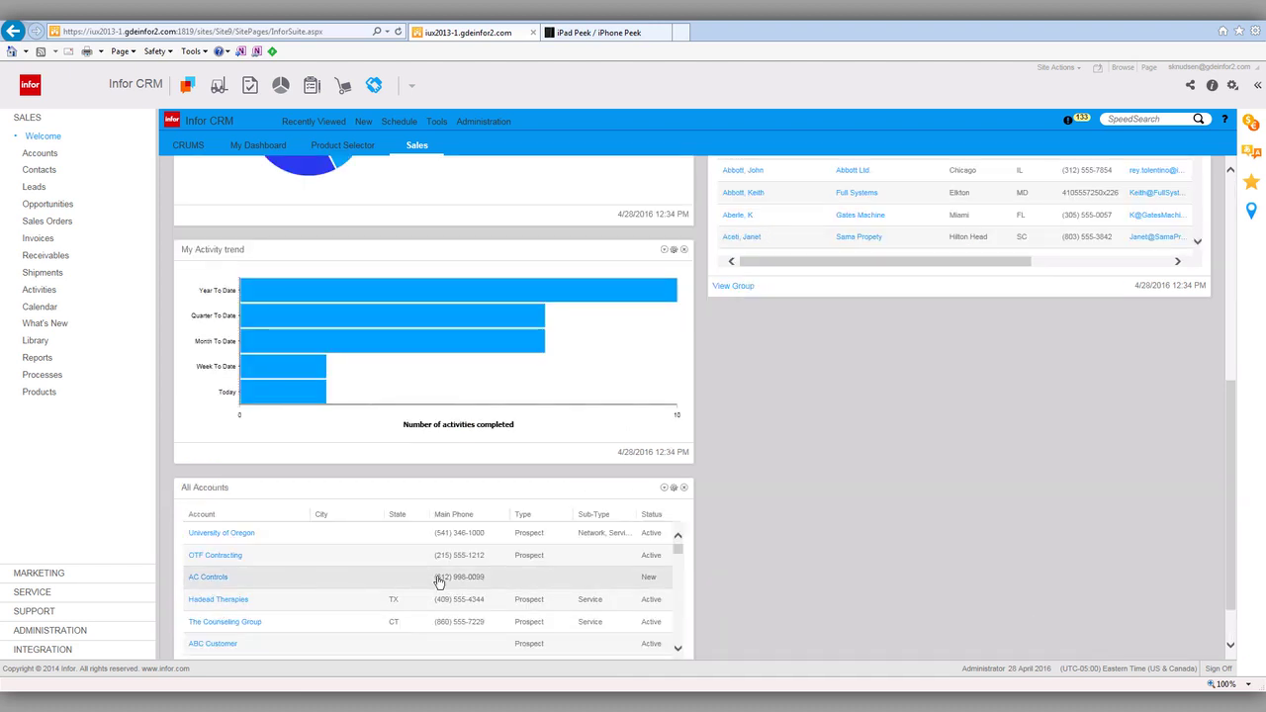
scroll(439, 584, down, 3)
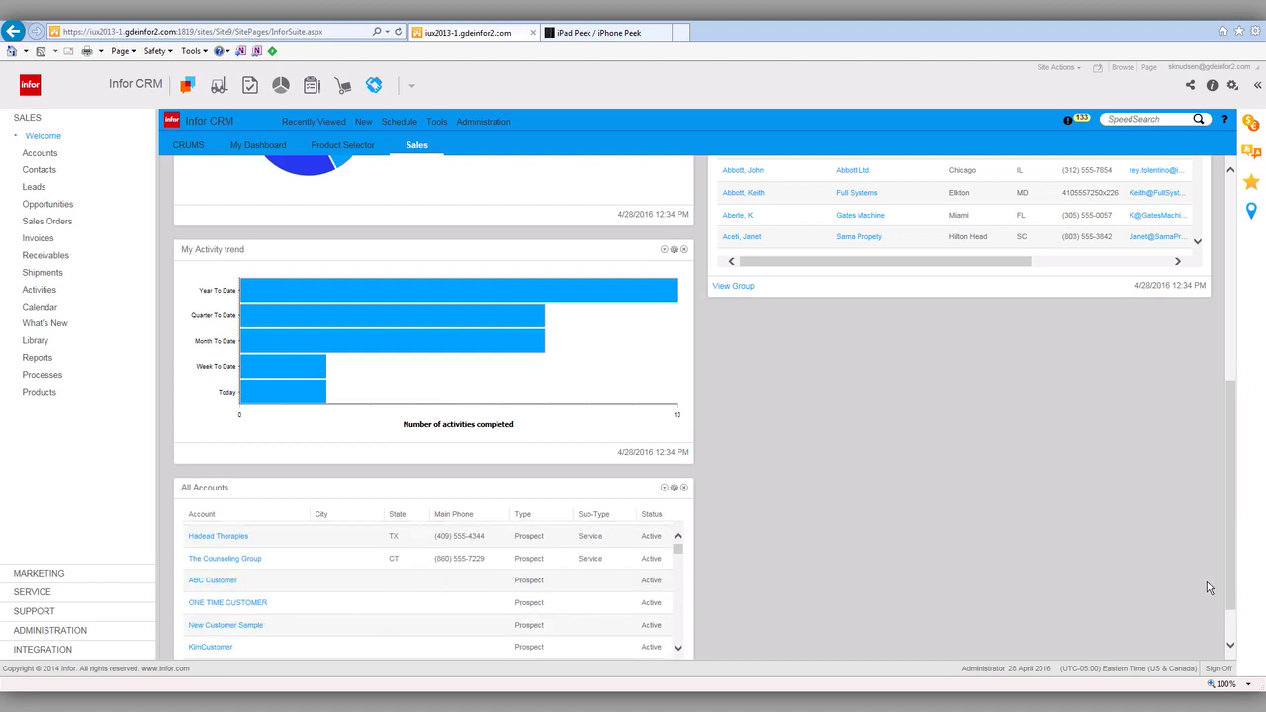
scroll(1233, 638, down, 1)
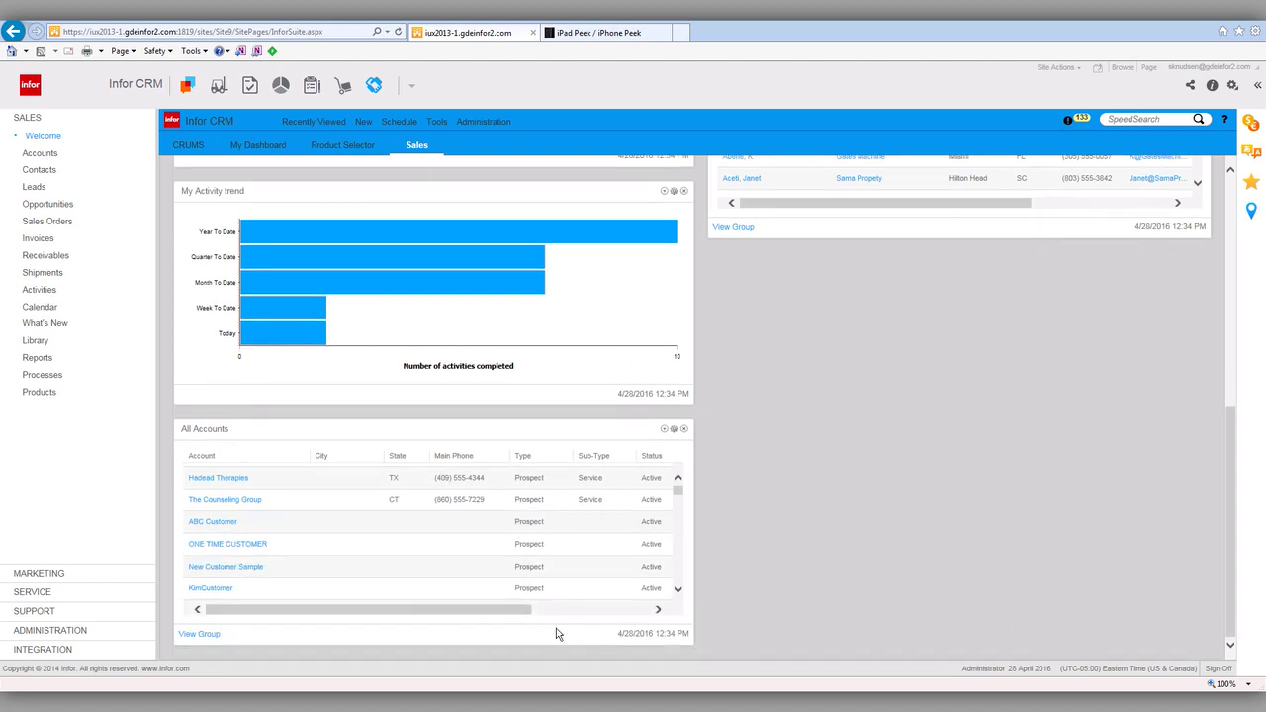
click(199, 635)
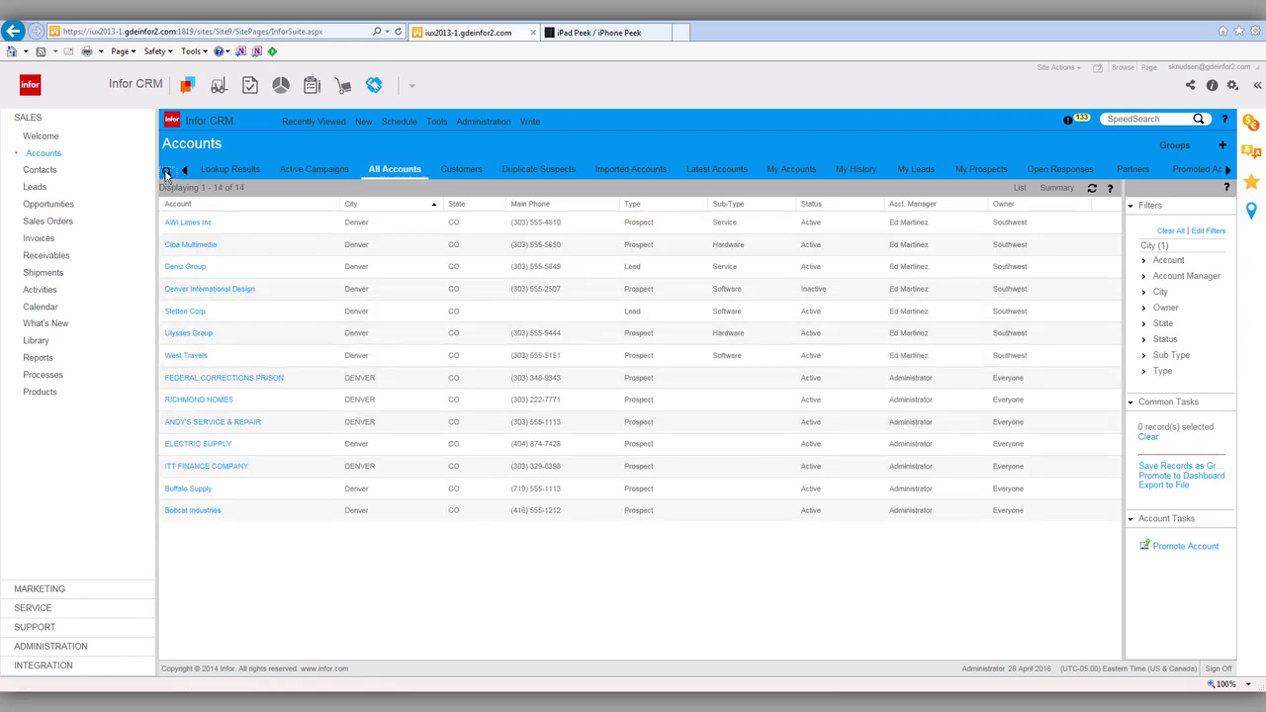
- Look up the Chicago accounts by name and open the CHICAGO PARK DISTRICT account located in Colorado Springs
click(166, 172)
click(719, 398)
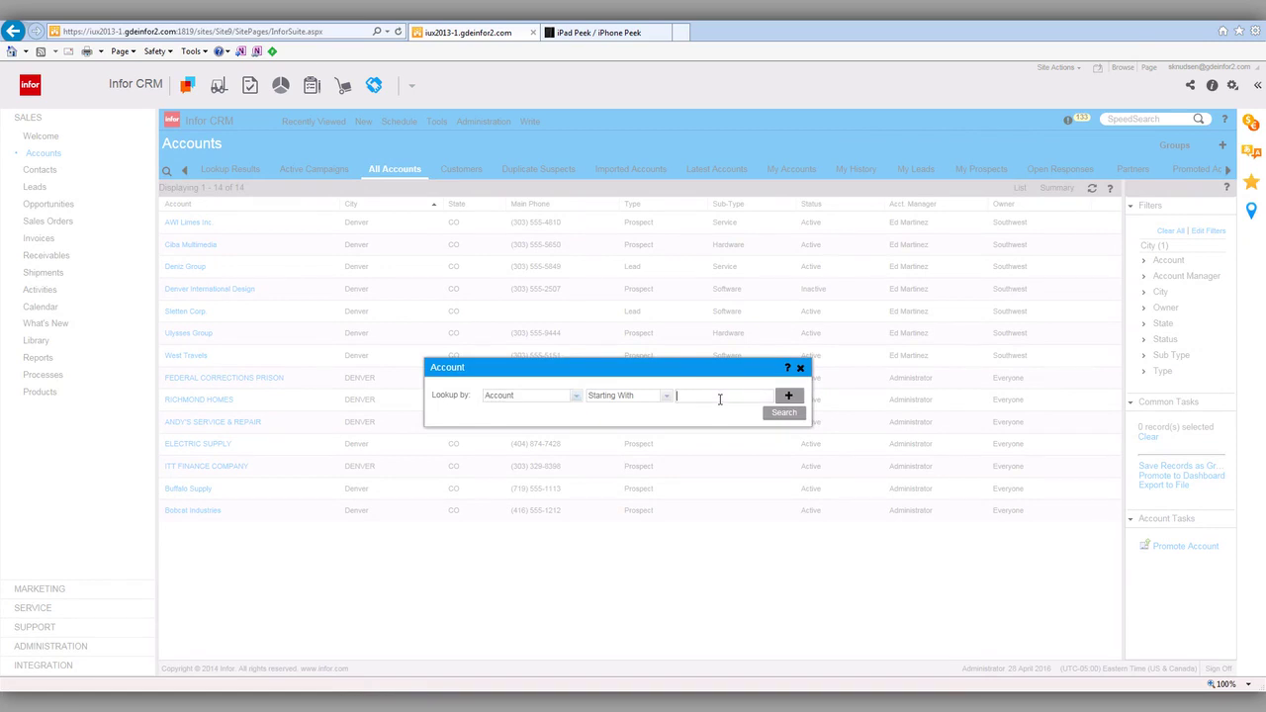
text(Abbott)
key(Return)
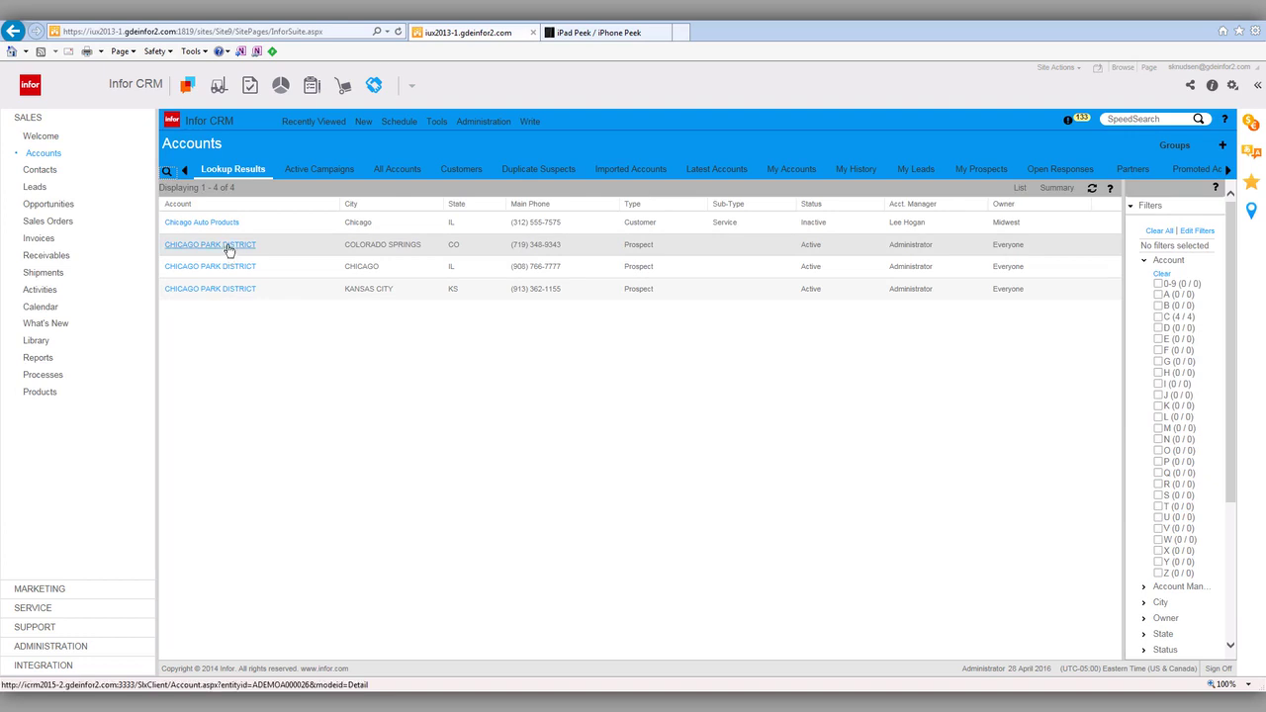
click(227, 248)
click(228, 248)
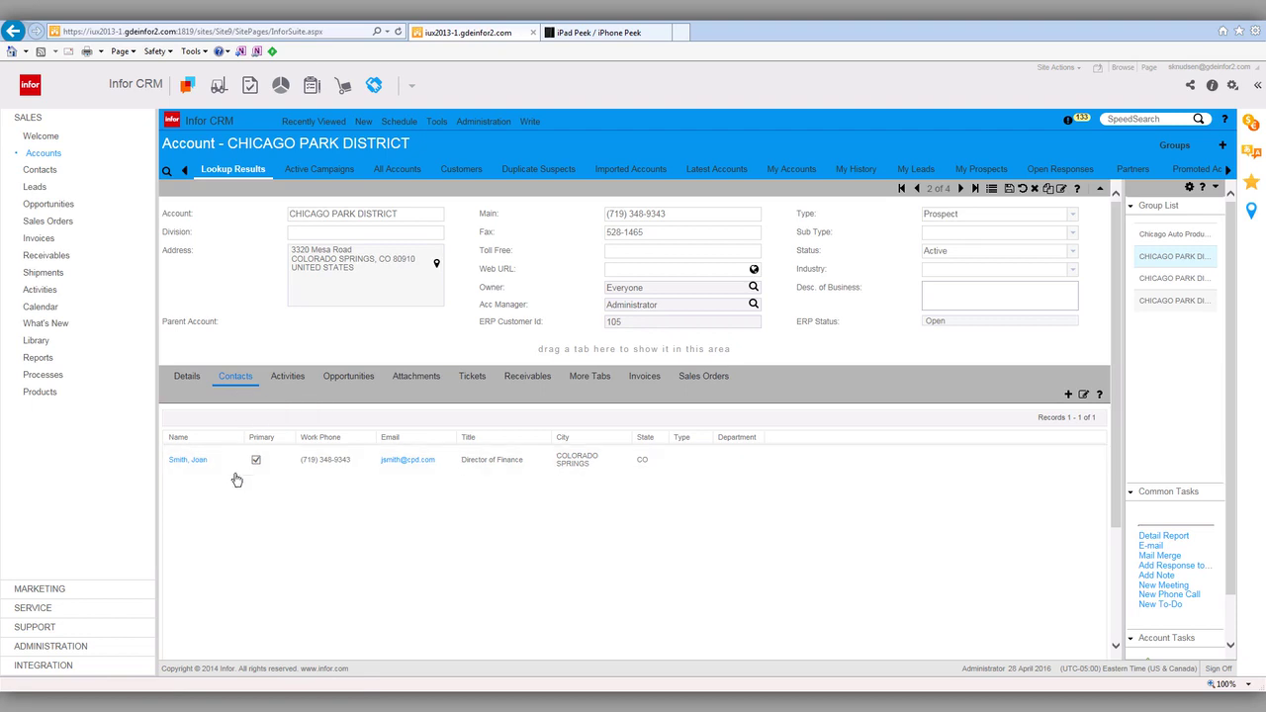
- Review the account's activities, opportunities and invoices
click(287, 376)
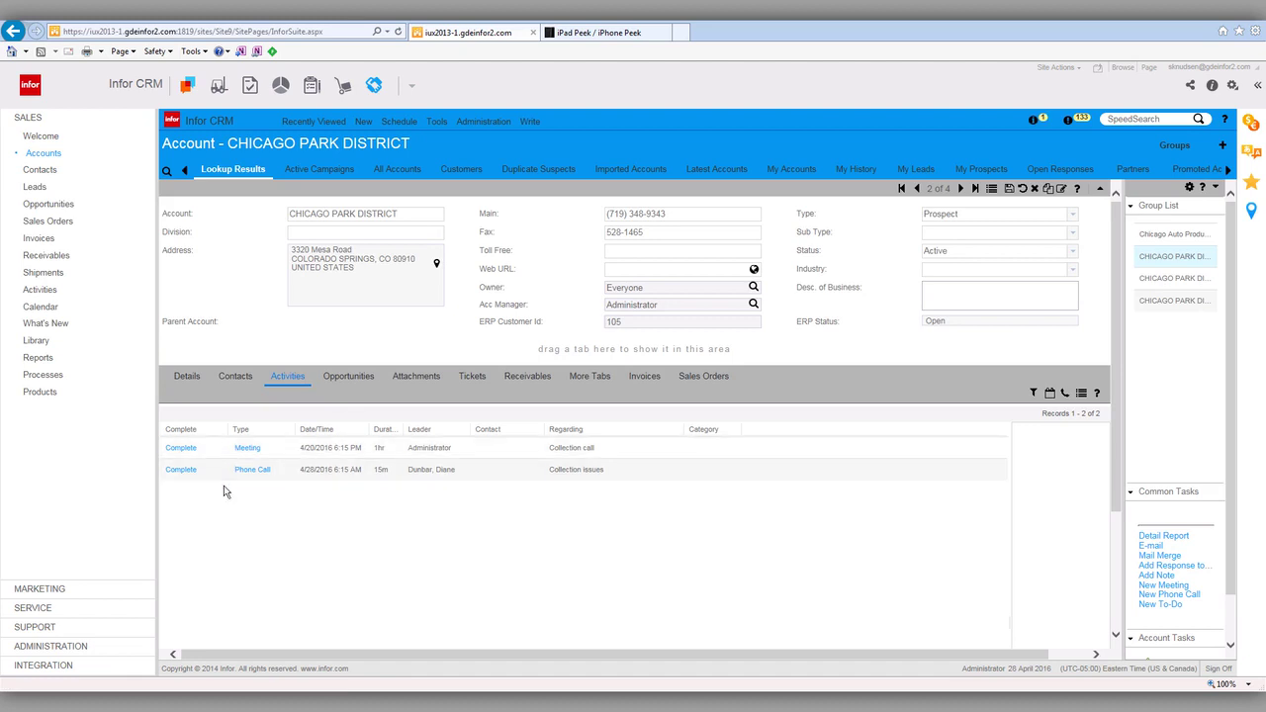
click(348, 382)
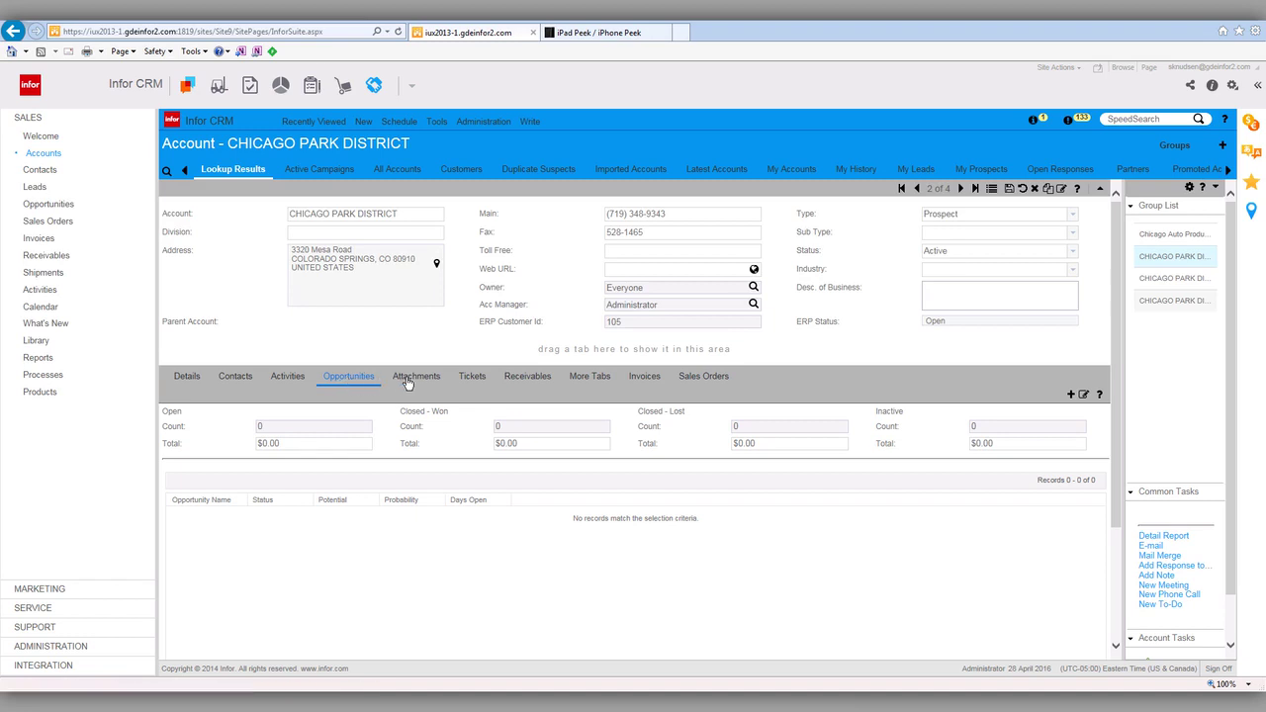
click(644, 379)
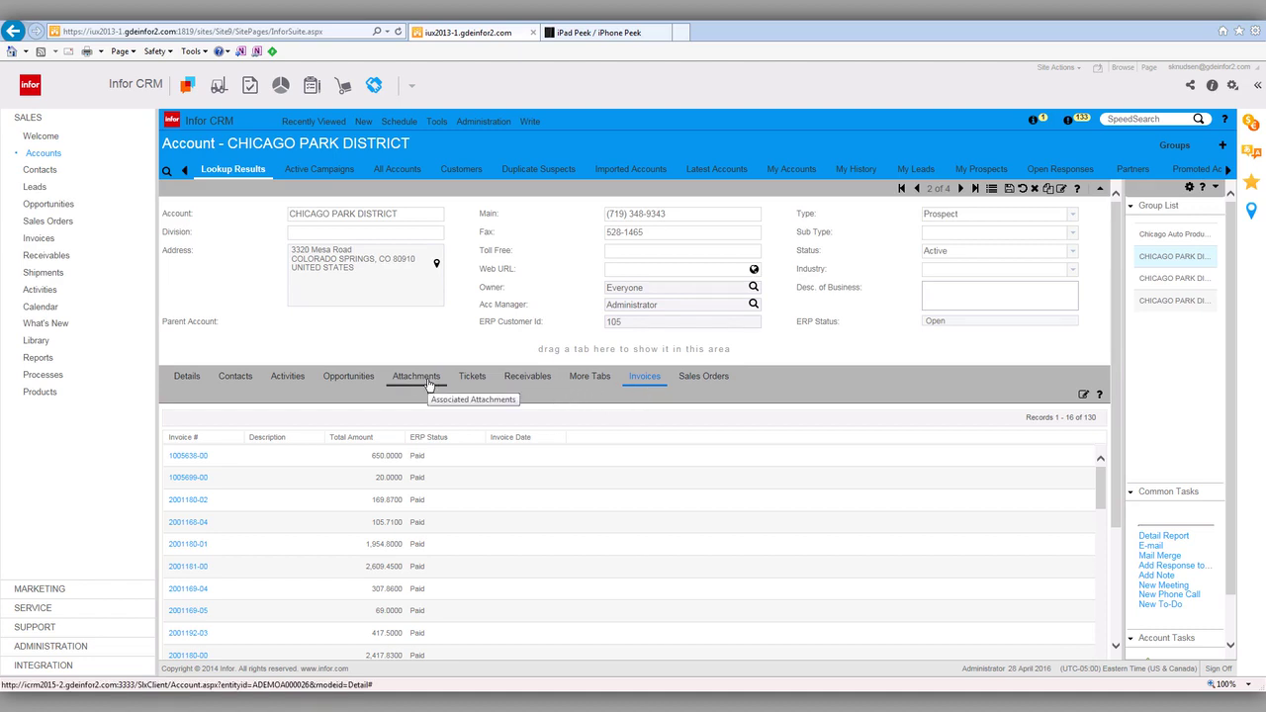
click(40, 155)
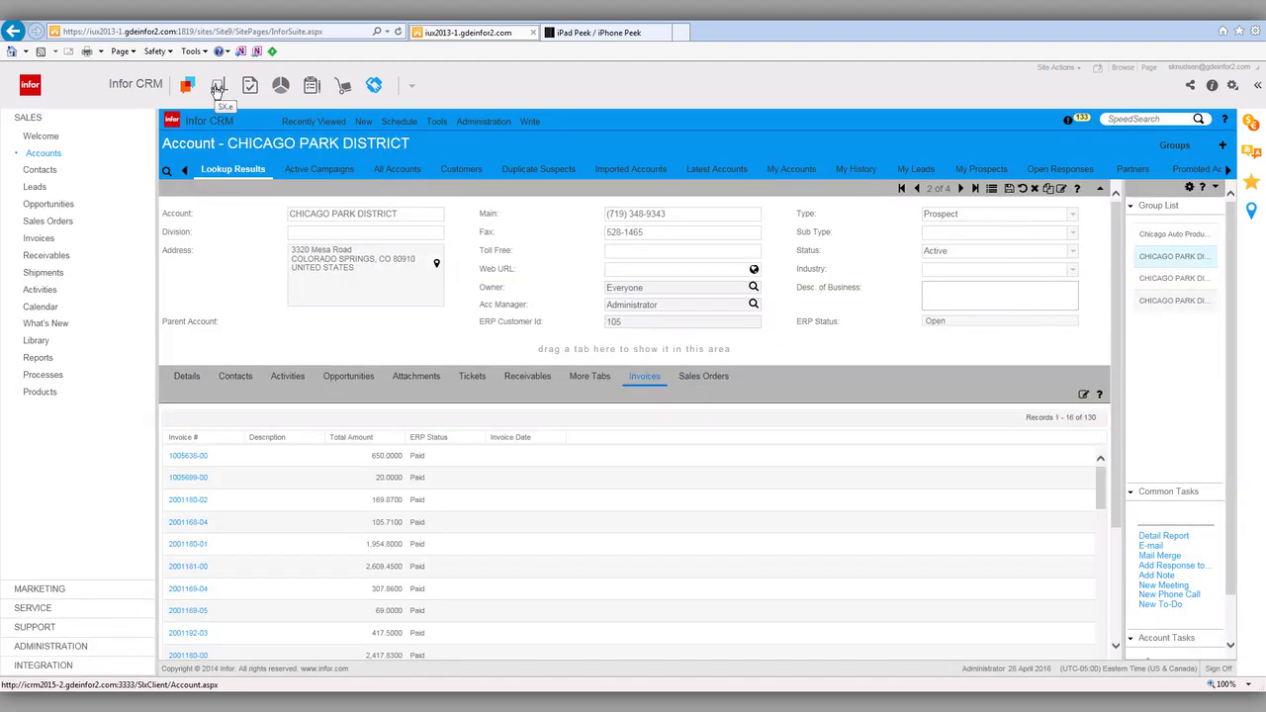
- Switch to SX.e, search for "chicago p" and open the CHICAGO PARK DISTRICT customer located in Denver
click(218, 87)
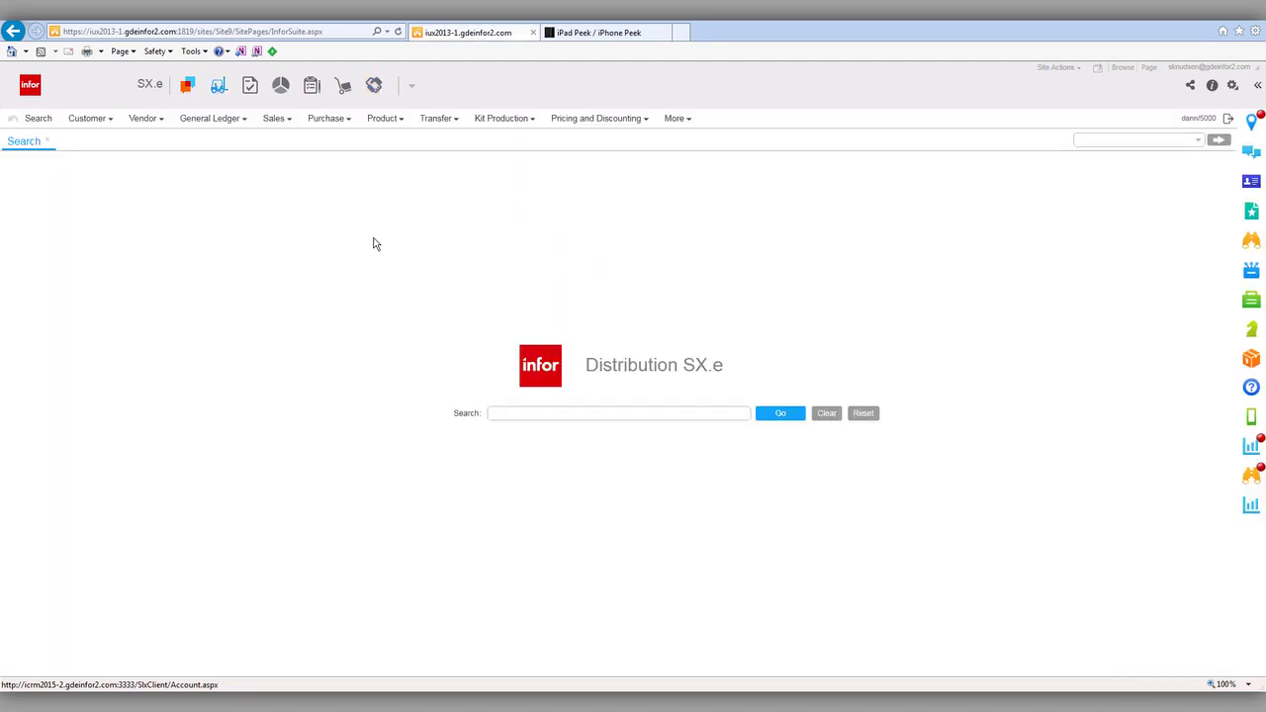
click(529, 412)
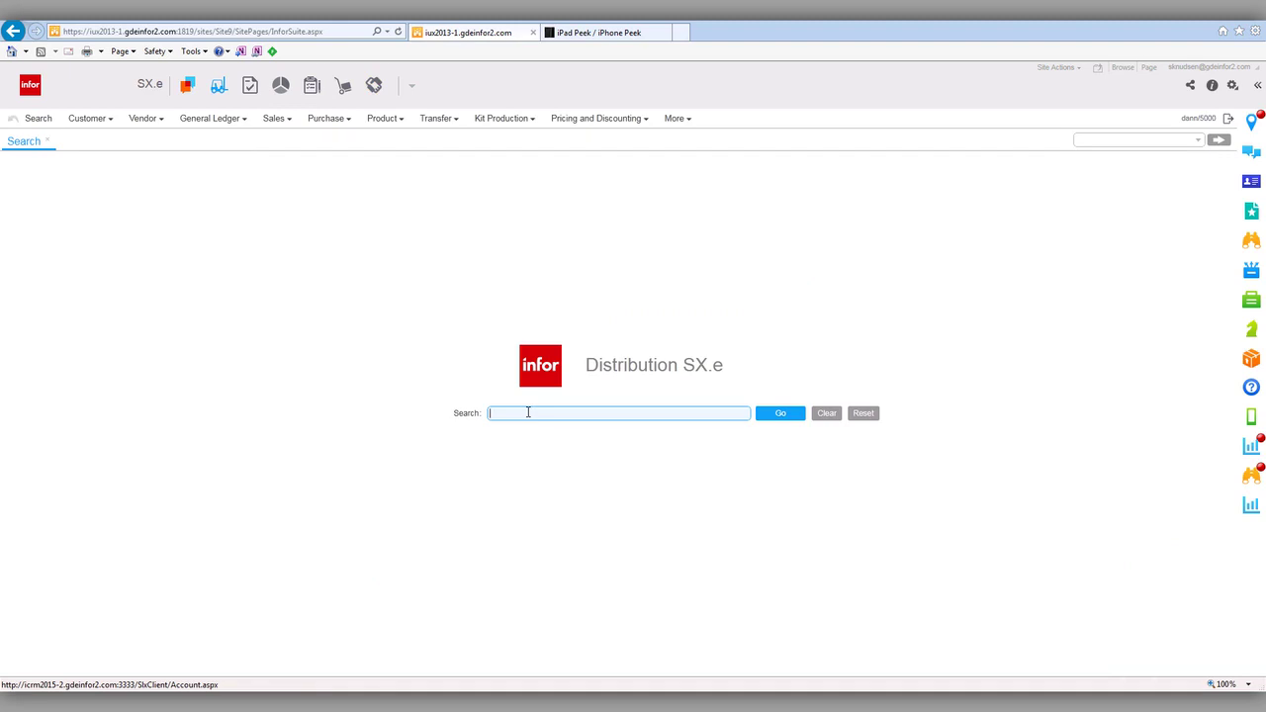
text(chicago p)
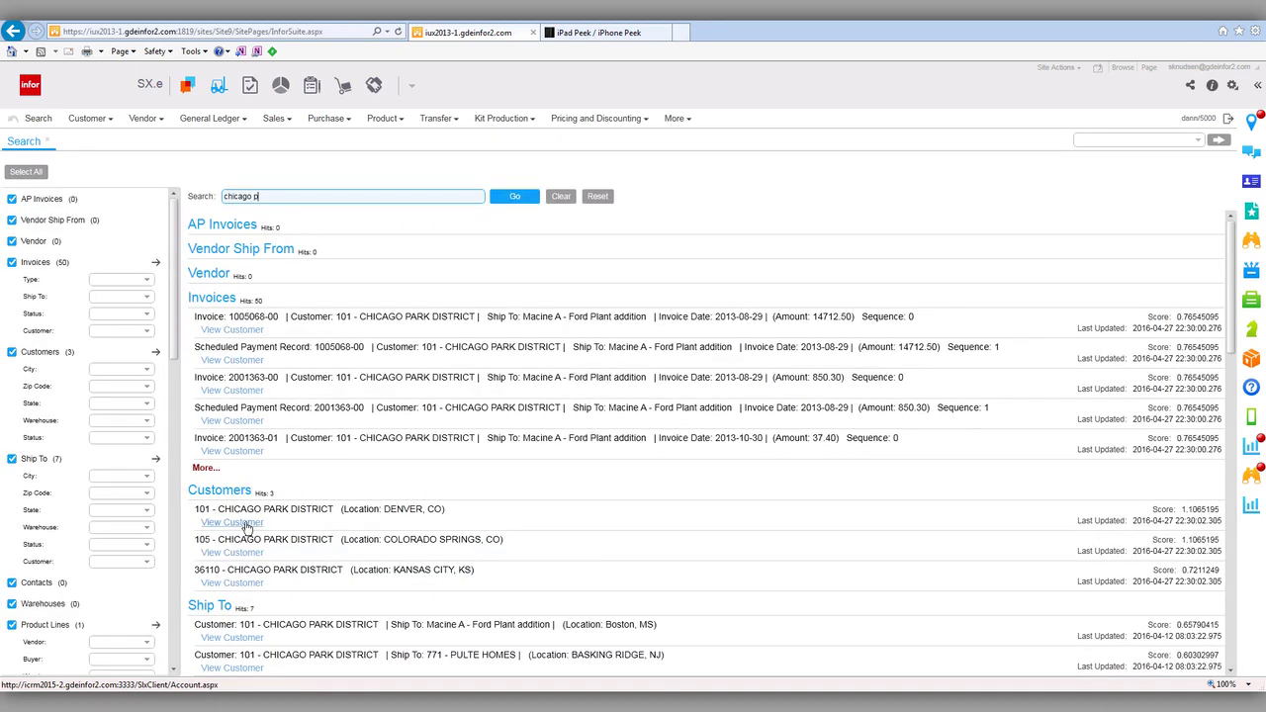
click(246, 525)
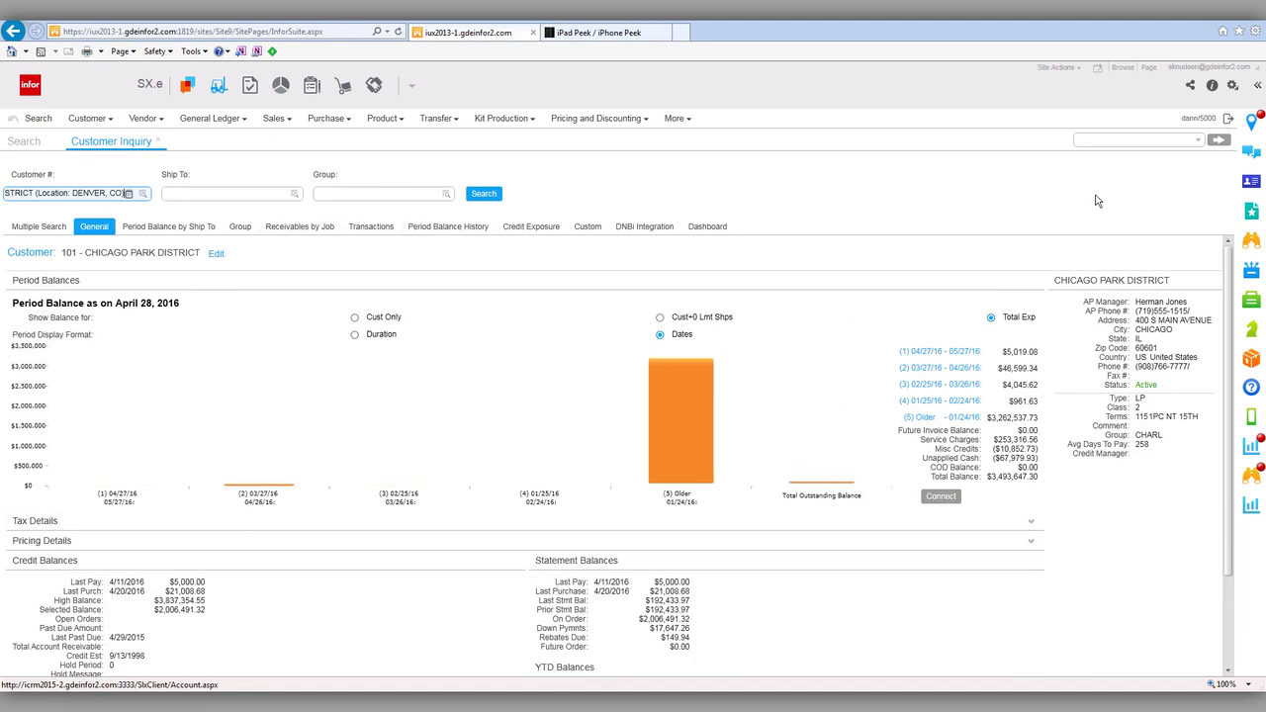
- Expand the customer's contacts into the detailed view and open the contact titled Buyer Senior
click(1252, 183)
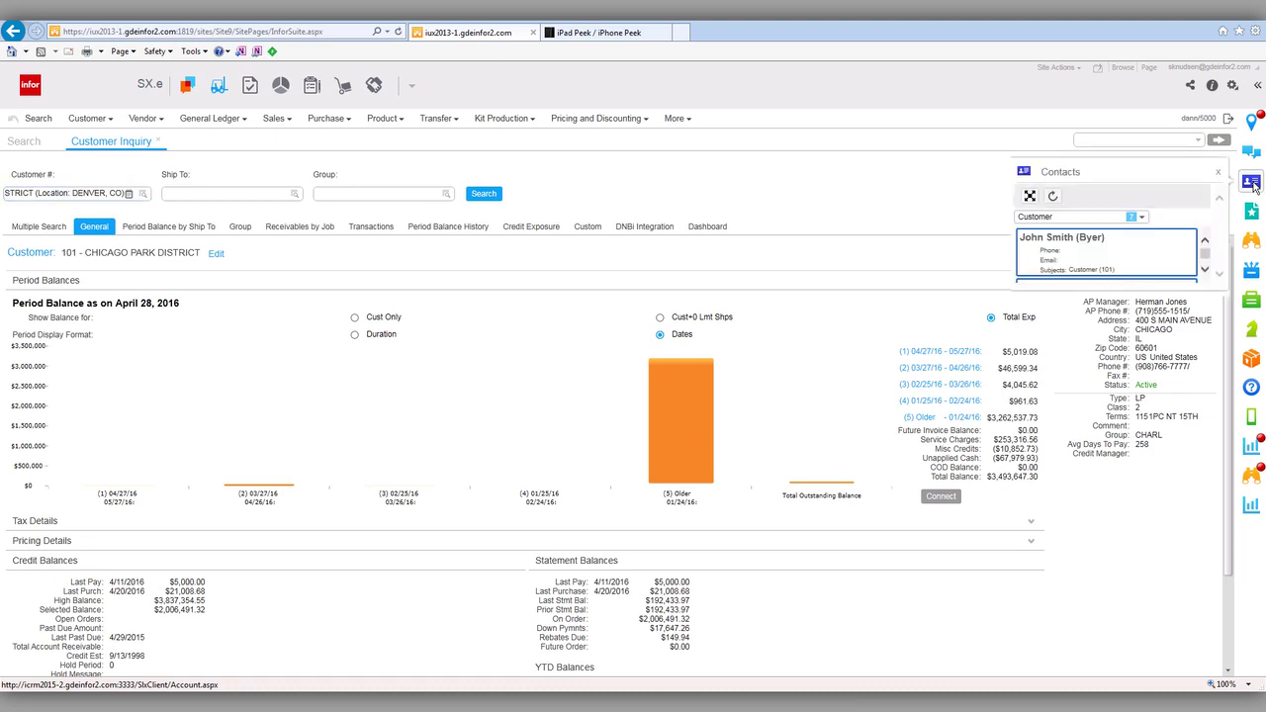
click(1030, 196)
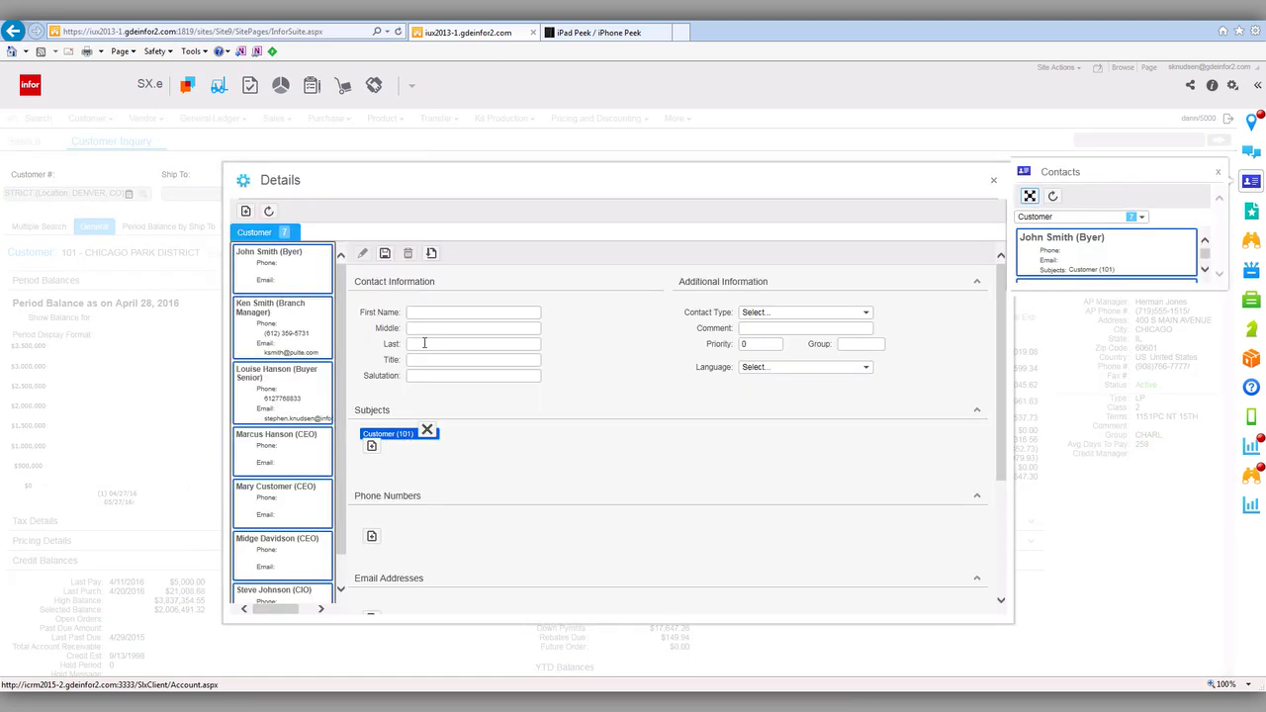
click(295, 398)
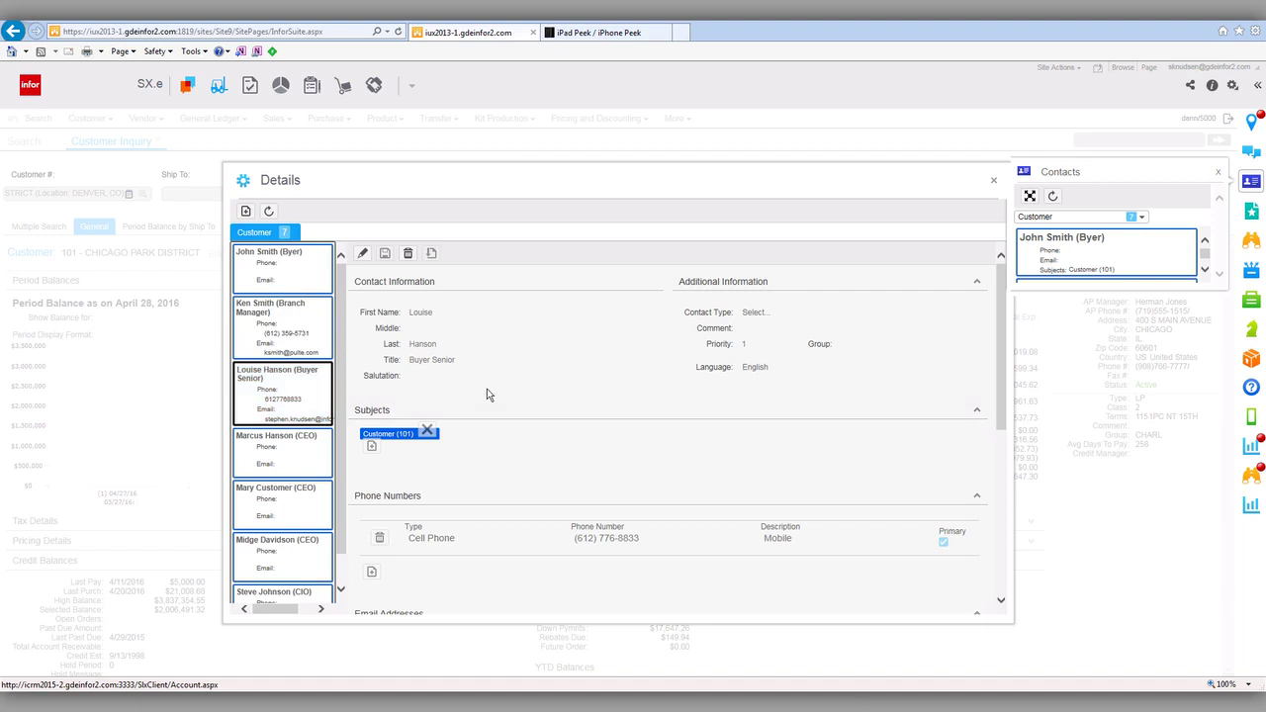
- Edit the selected contact's title to Buyer and save the contact
click(362, 256)
click(469, 359)
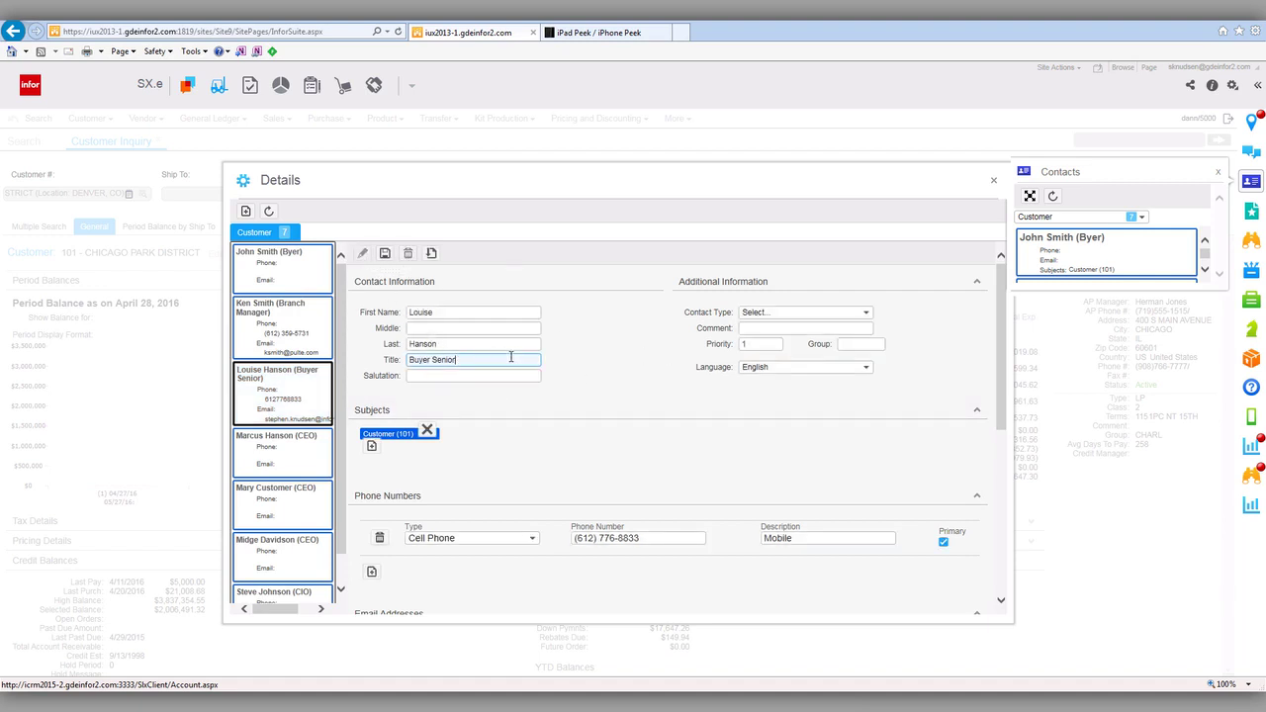
key(BackSpace)
key(BackSpace)
key(BackSpace)
key(BackSpace)
key(BackSpace)
key(BackSpace)
key(BackSpace)
click(574, 358)
click(385, 255)
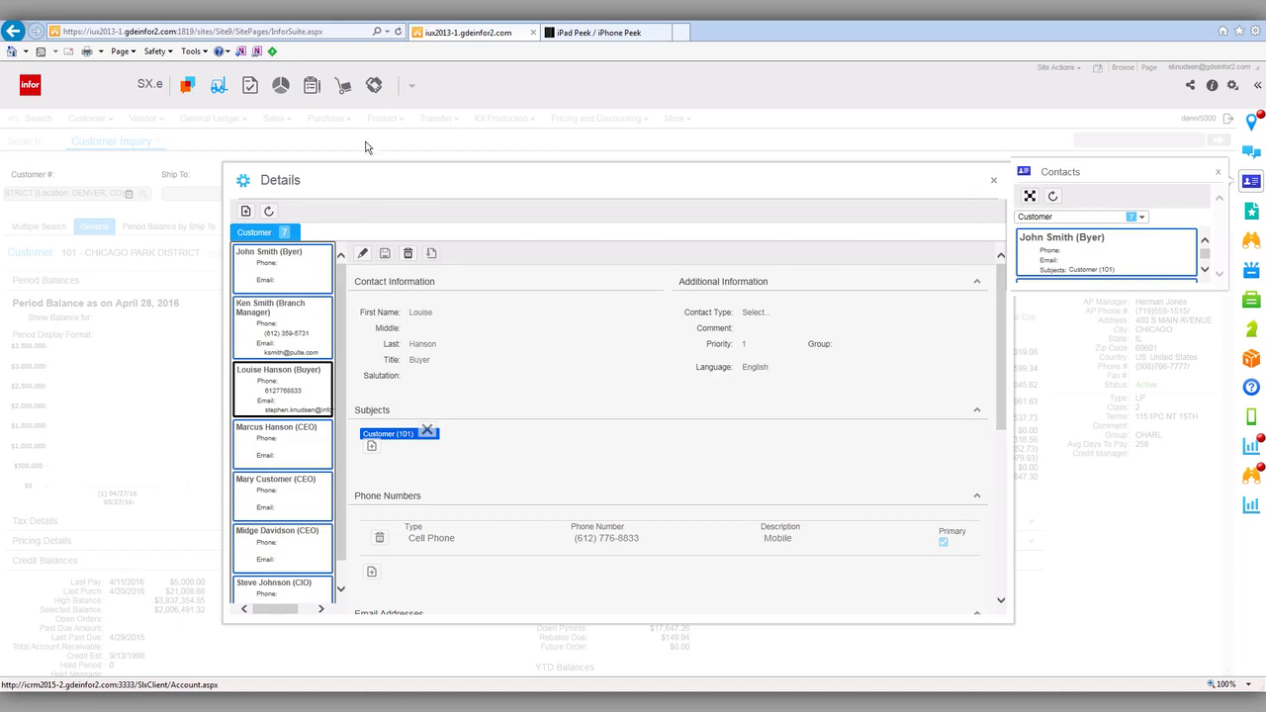
- Switch back to Infor CRM and look over the Marketing section's entries, returning to the Sales section
click(374, 87)
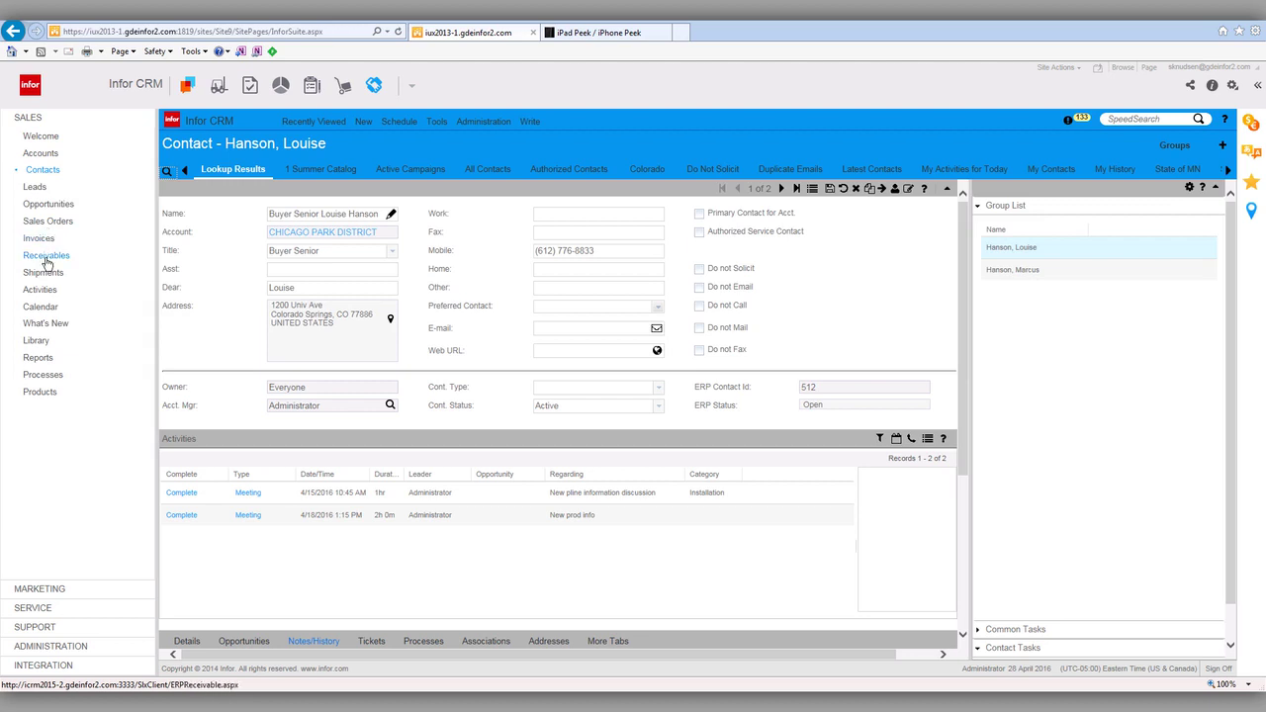
click(51, 589)
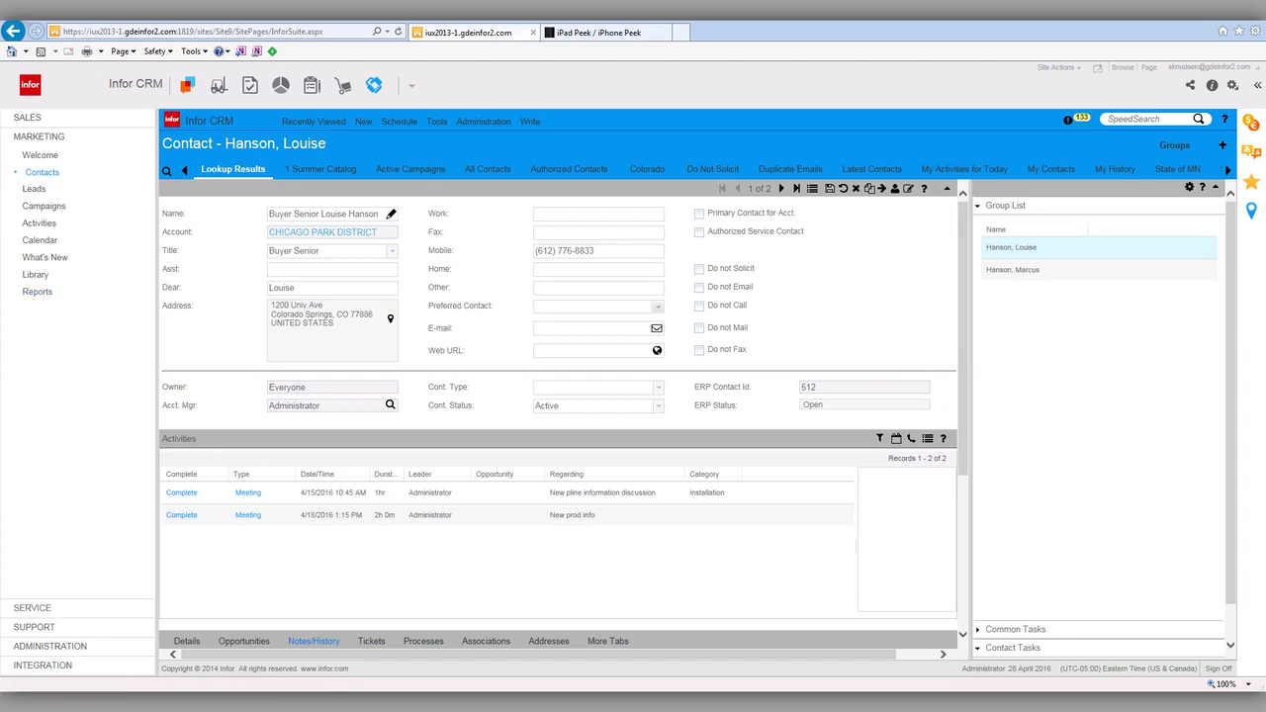
mouse_move(297, 653)
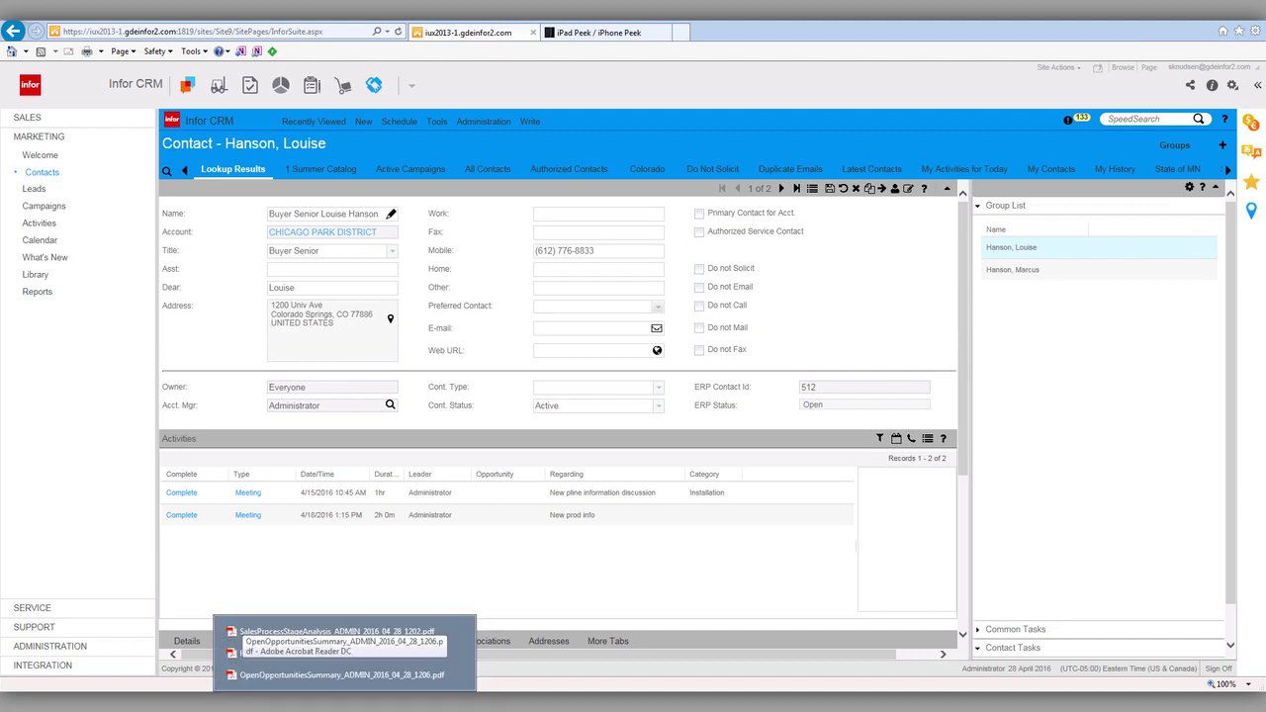
click(33, 120)
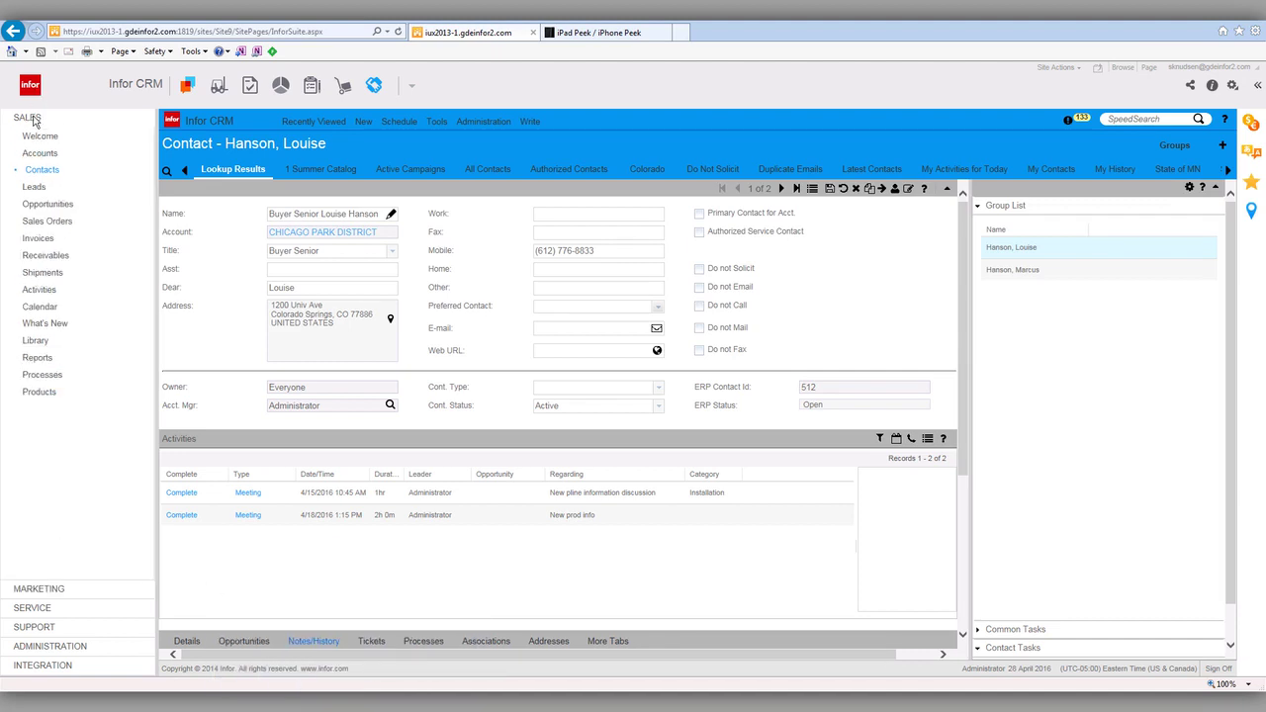
- Filter the Sales reports to the Opportunity main table and select the Sales Process Step Usage report
click(36, 359)
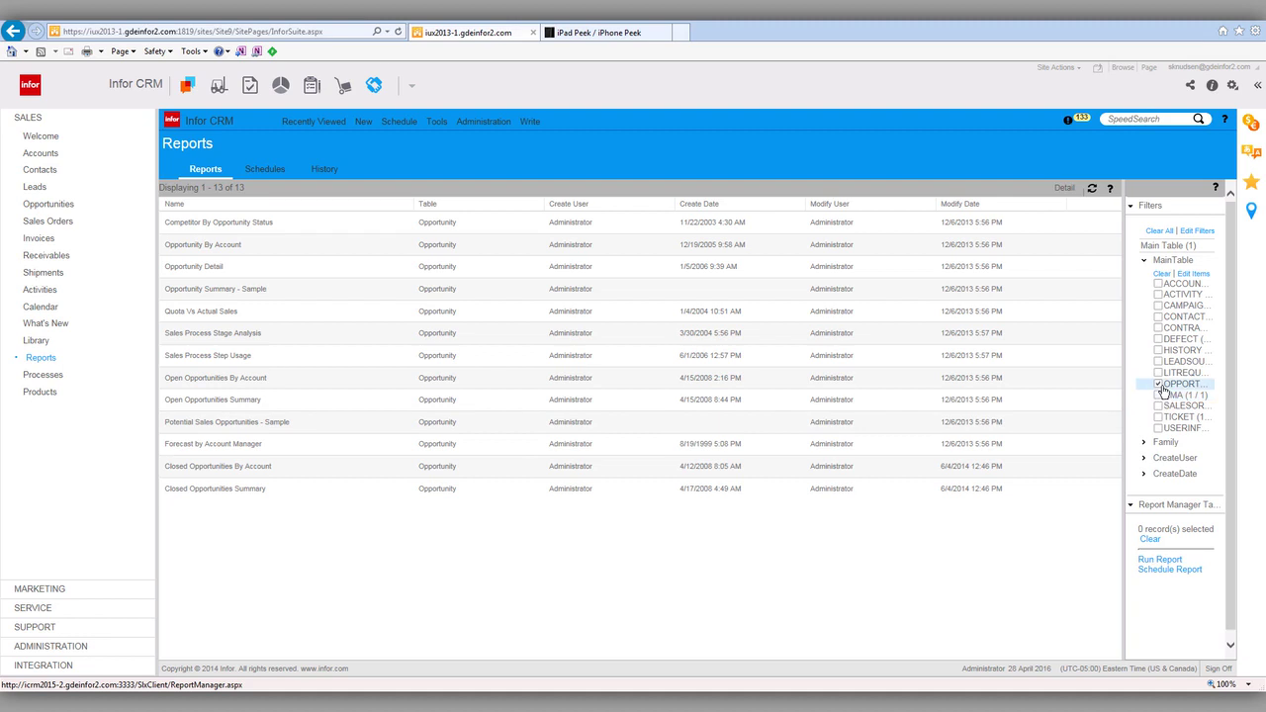
click(255, 364)
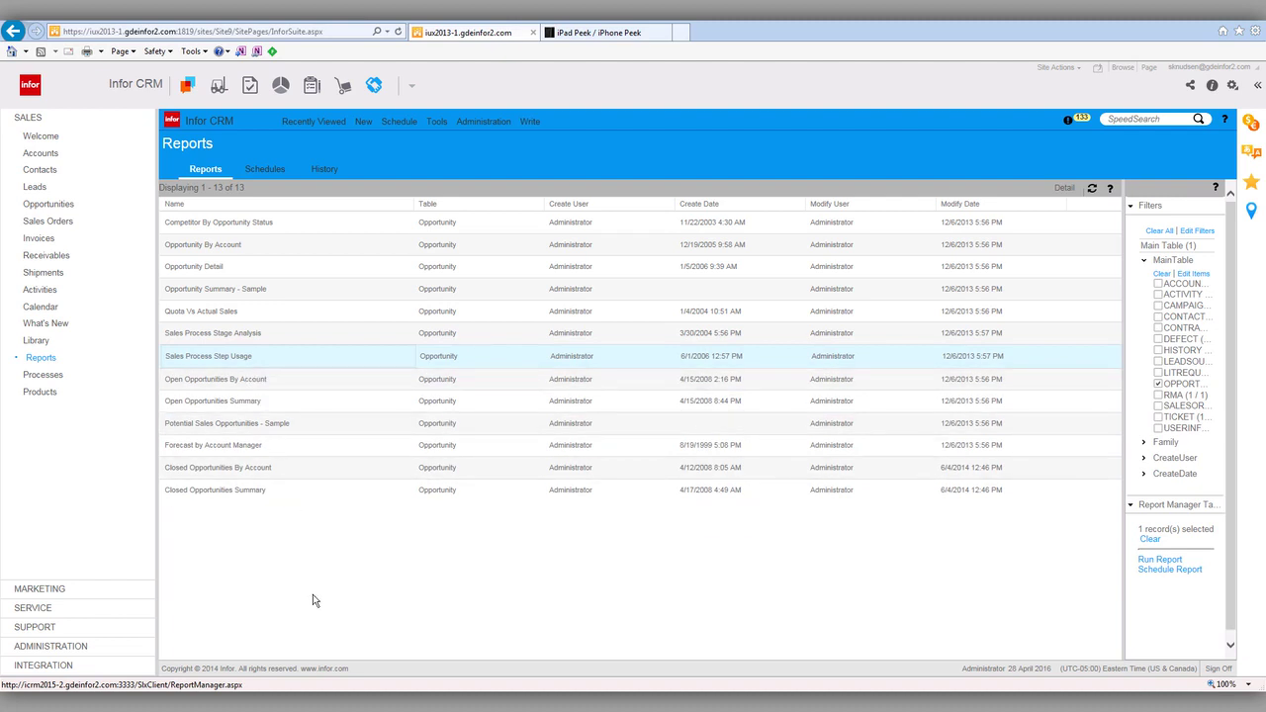
- Switch to Adobe Acrobat Reader and review the Sales Process Stage Analysis, Forecast by Account Manager and Open Opportunities Summary report PDFs
mouse_move(345, 705)
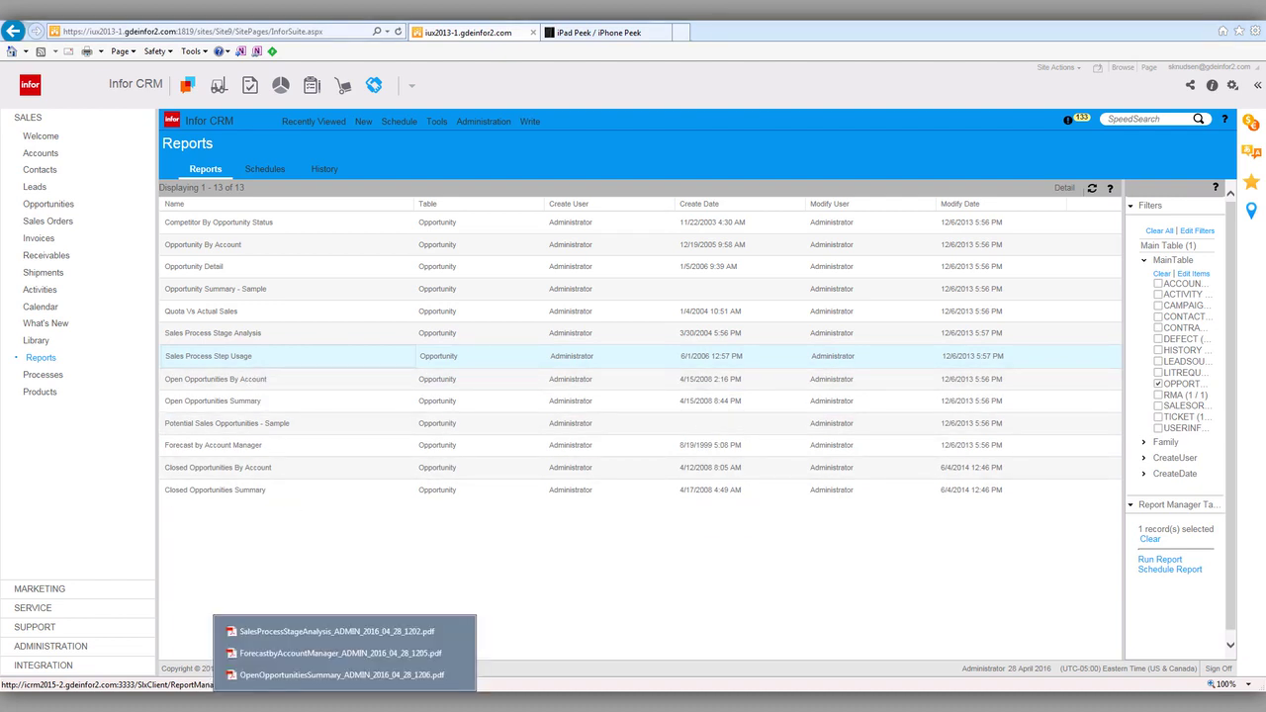
click(336, 631)
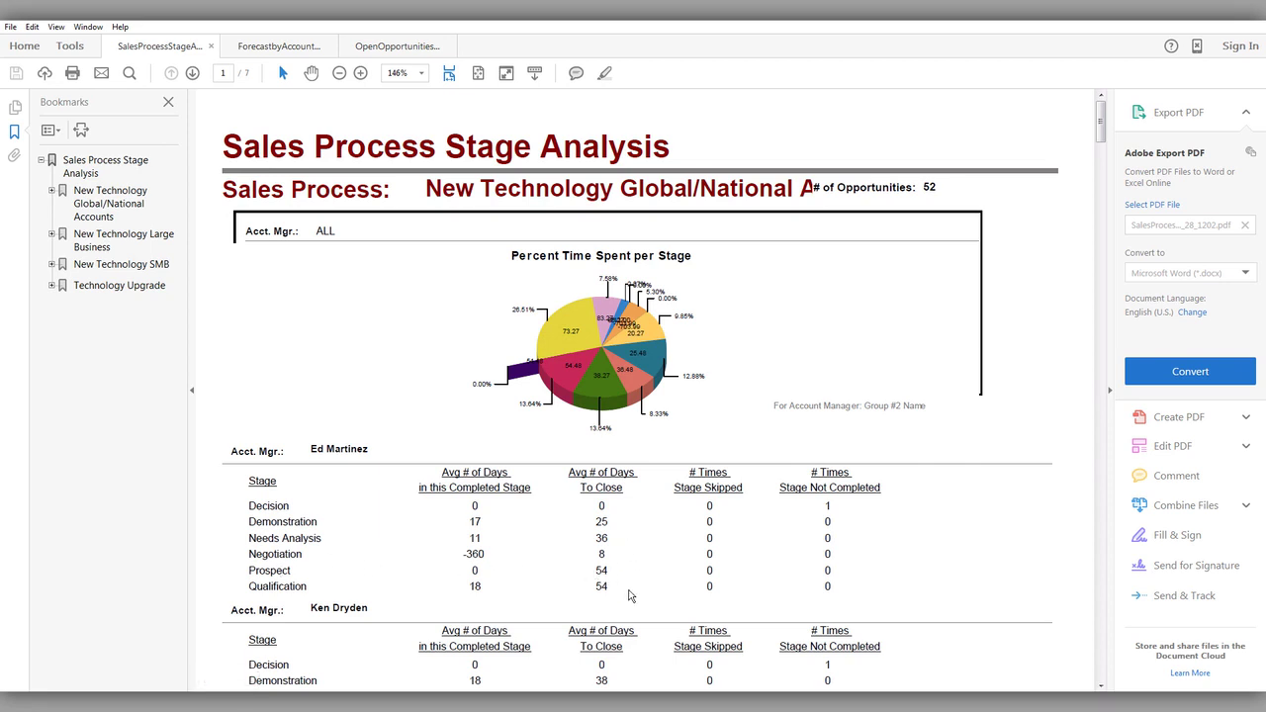
click(280, 47)
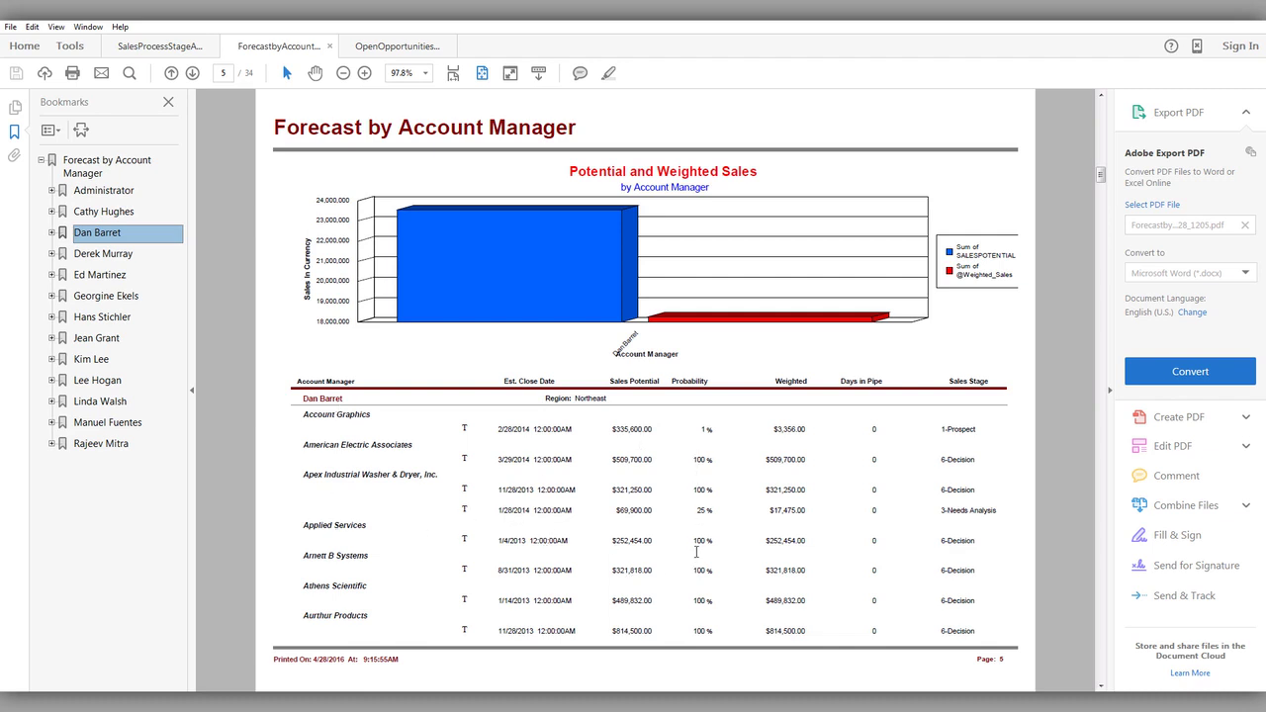
click(87, 213)
click(91, 257)
click(88, 278)
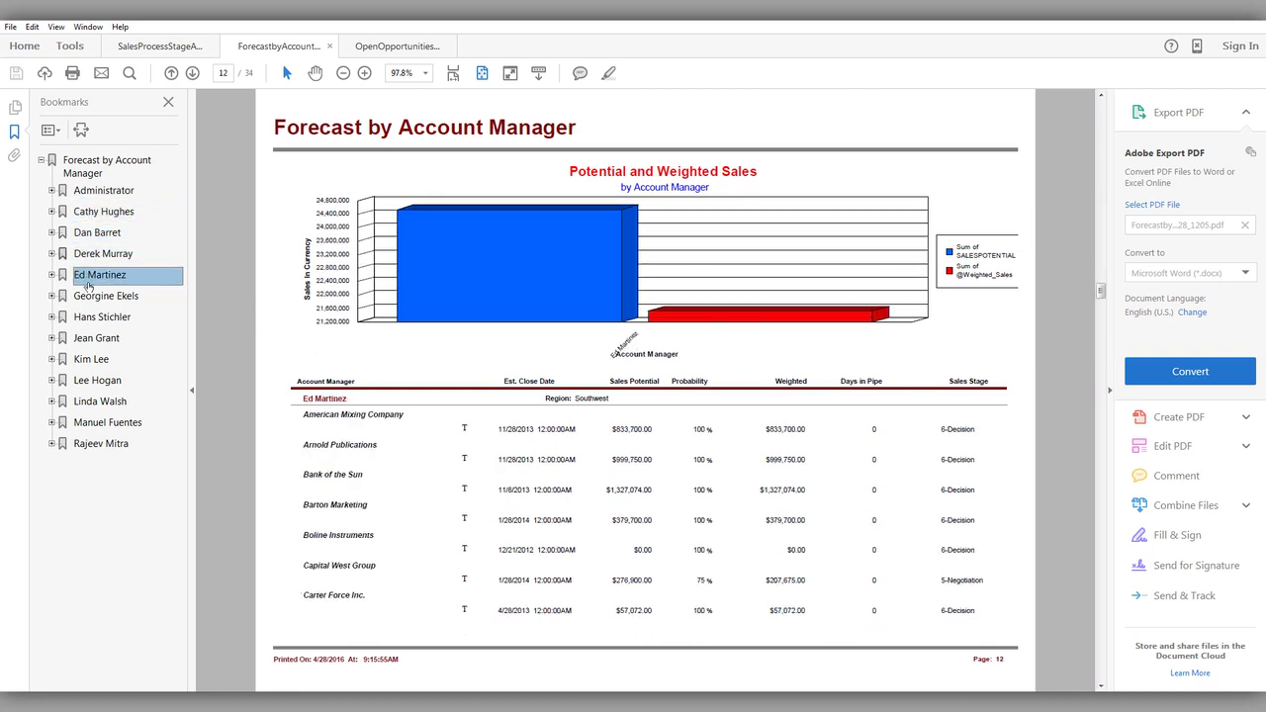
click(89, 296)
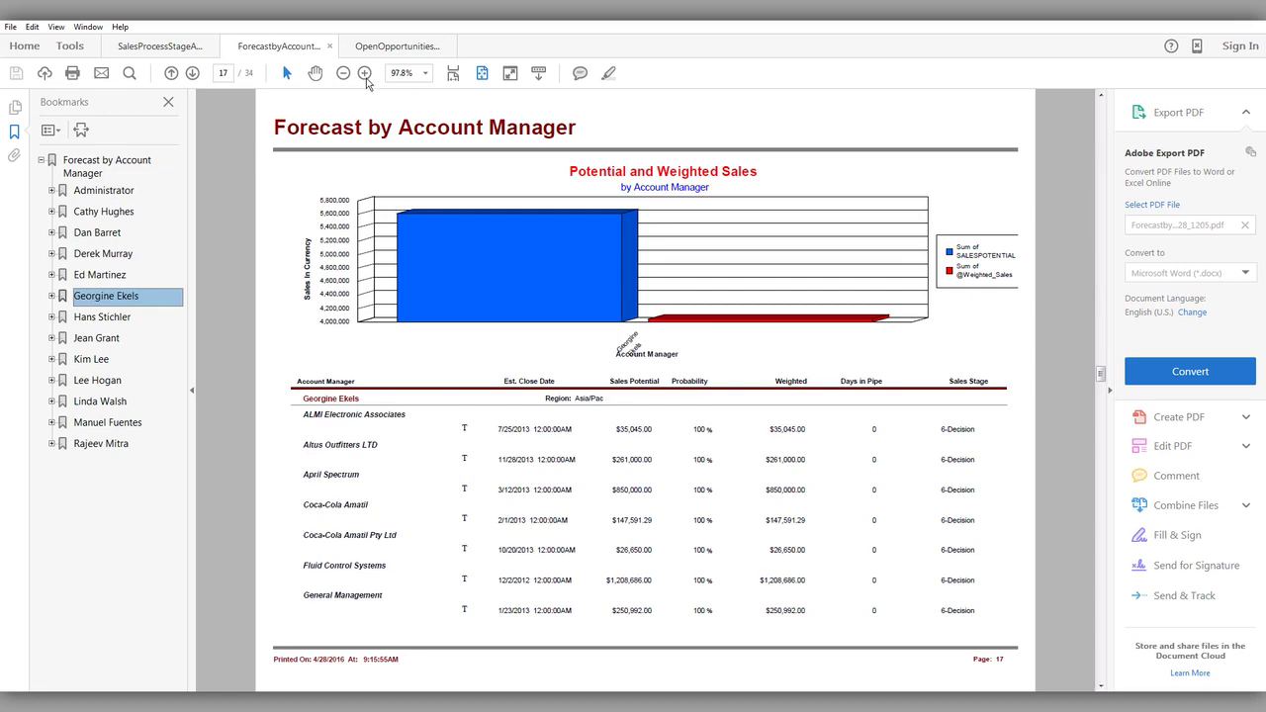
click(396, 46)
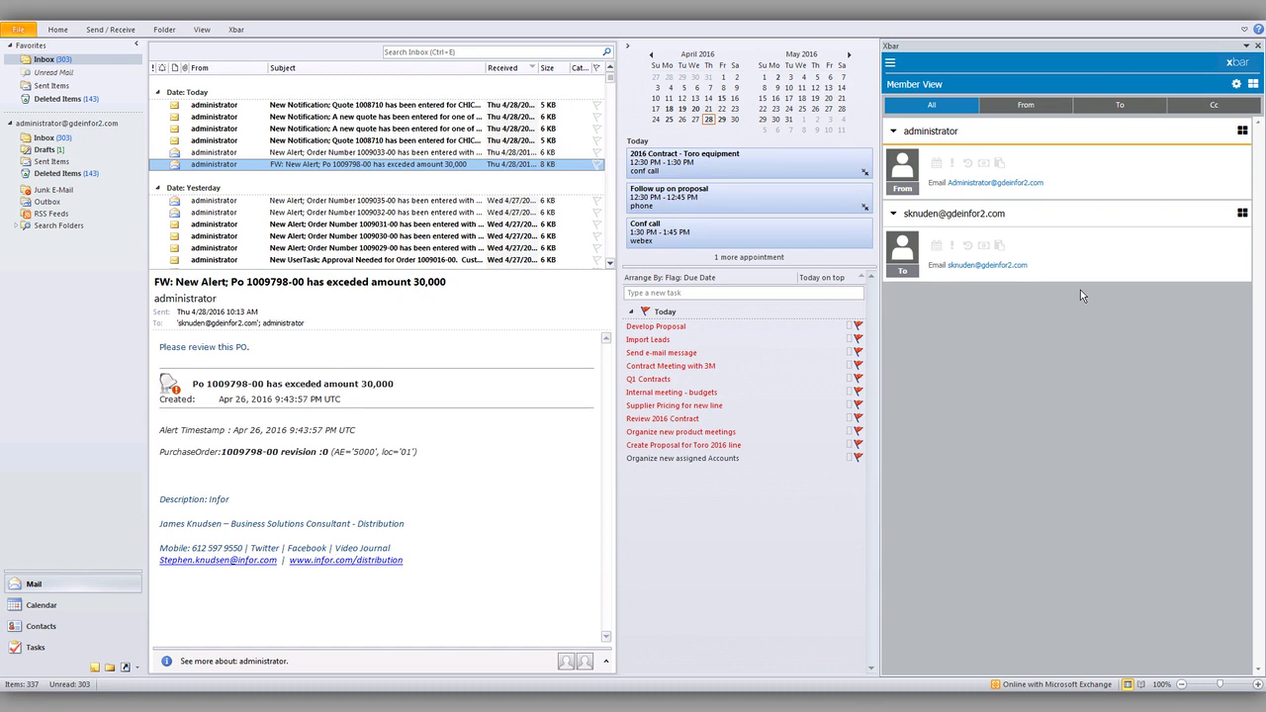
- Examine the Xbar's navigation options and its choices for creating new contacts, leads, activities, tickets and opportunities in Outlook
click(891, 63)
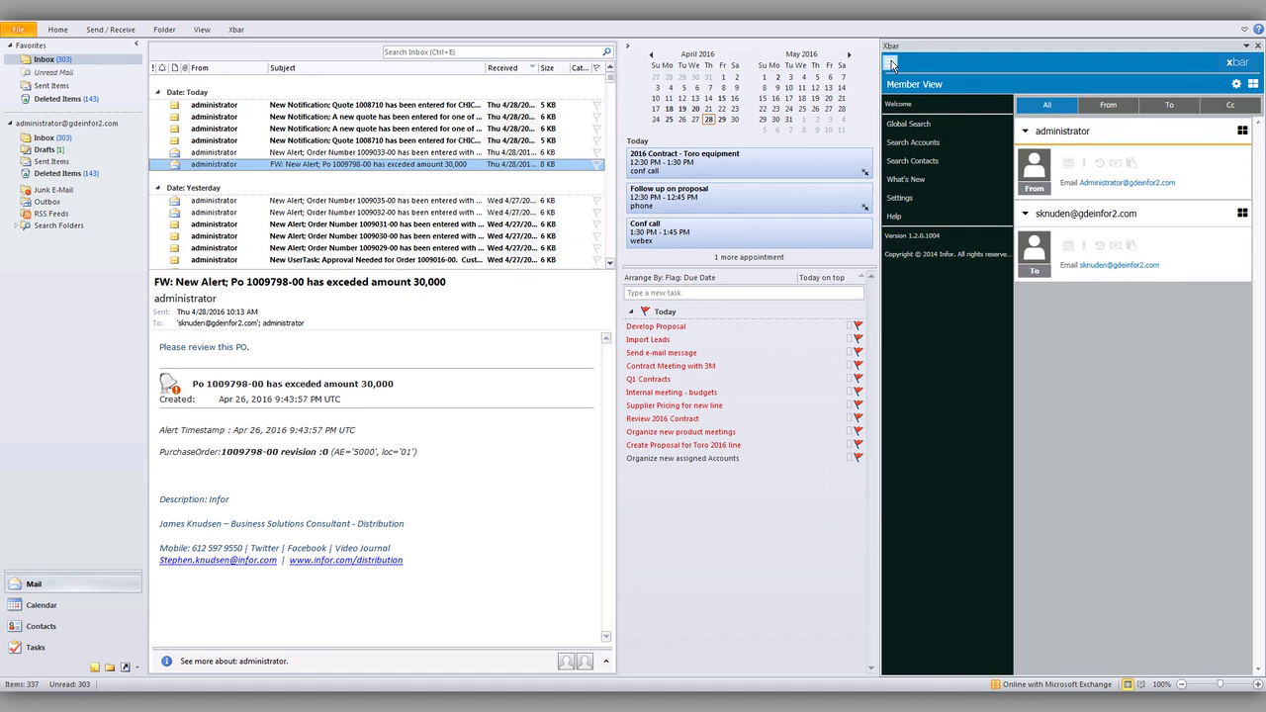
click(892, 63)
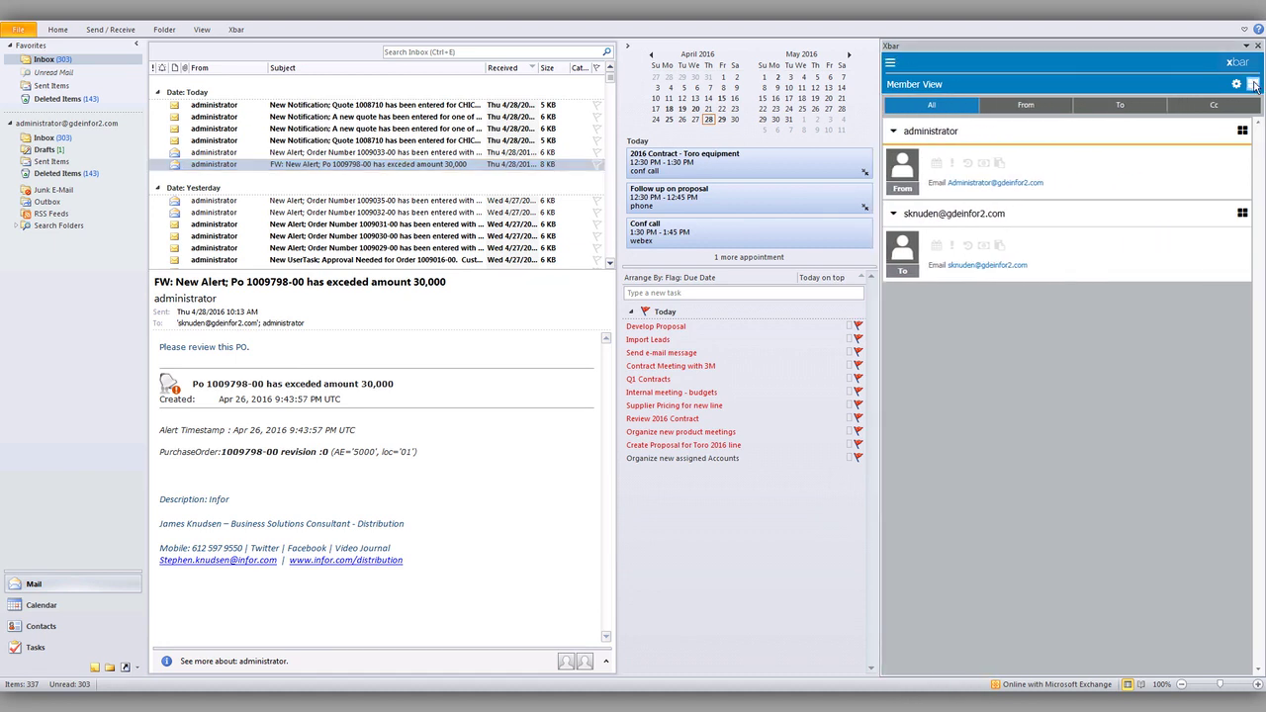
click(1253, 85)
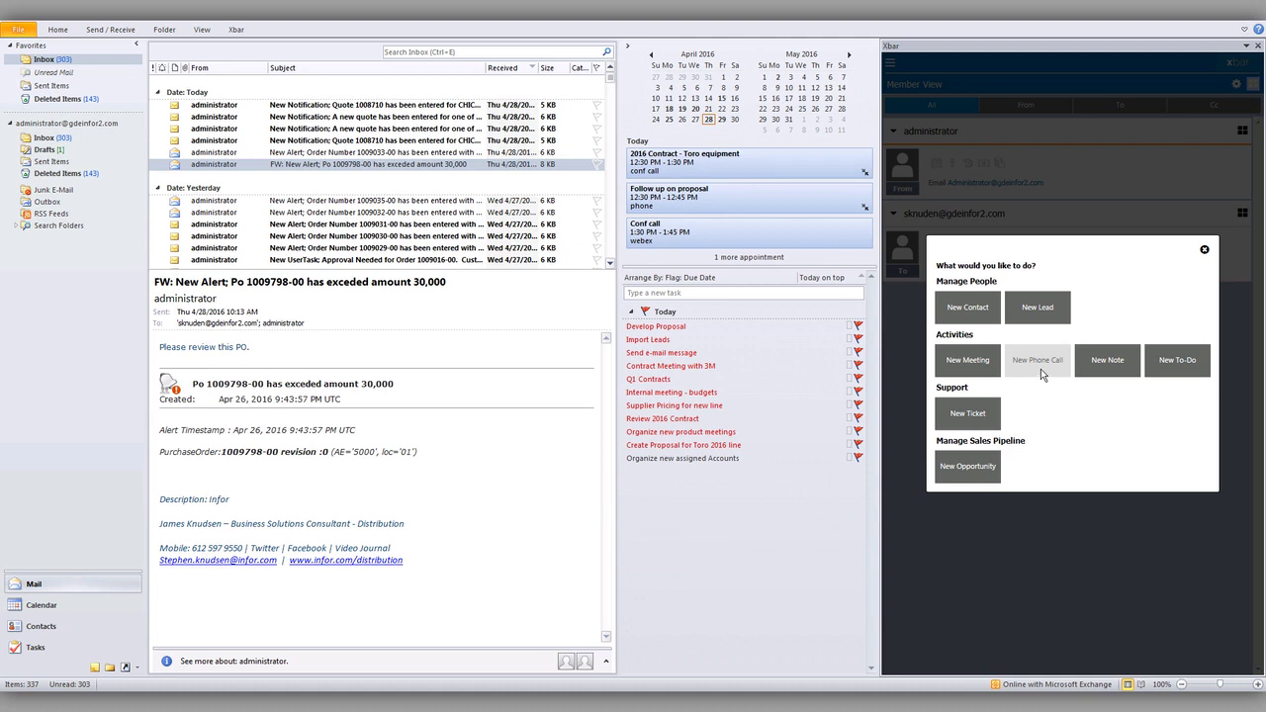
click(1204, 251)
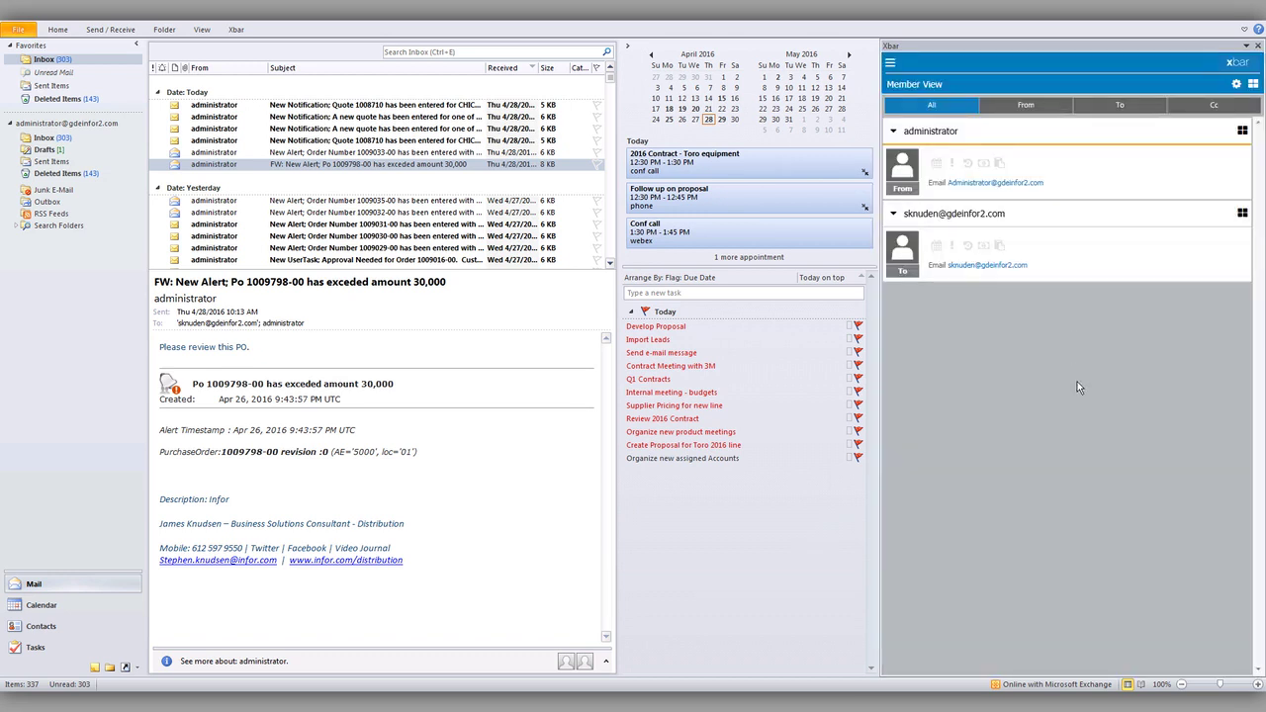
- Search the Xbar's accounts for names containing "chicago"
click(890, 63)
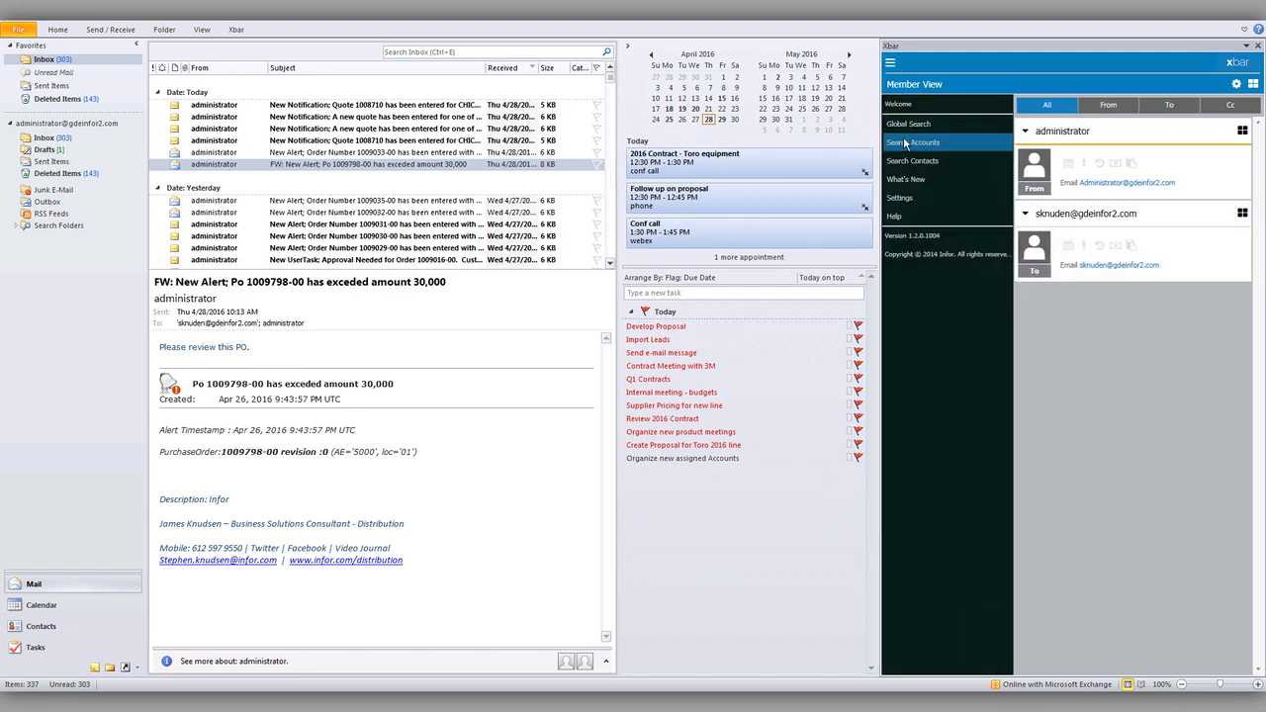
click(903, 144)
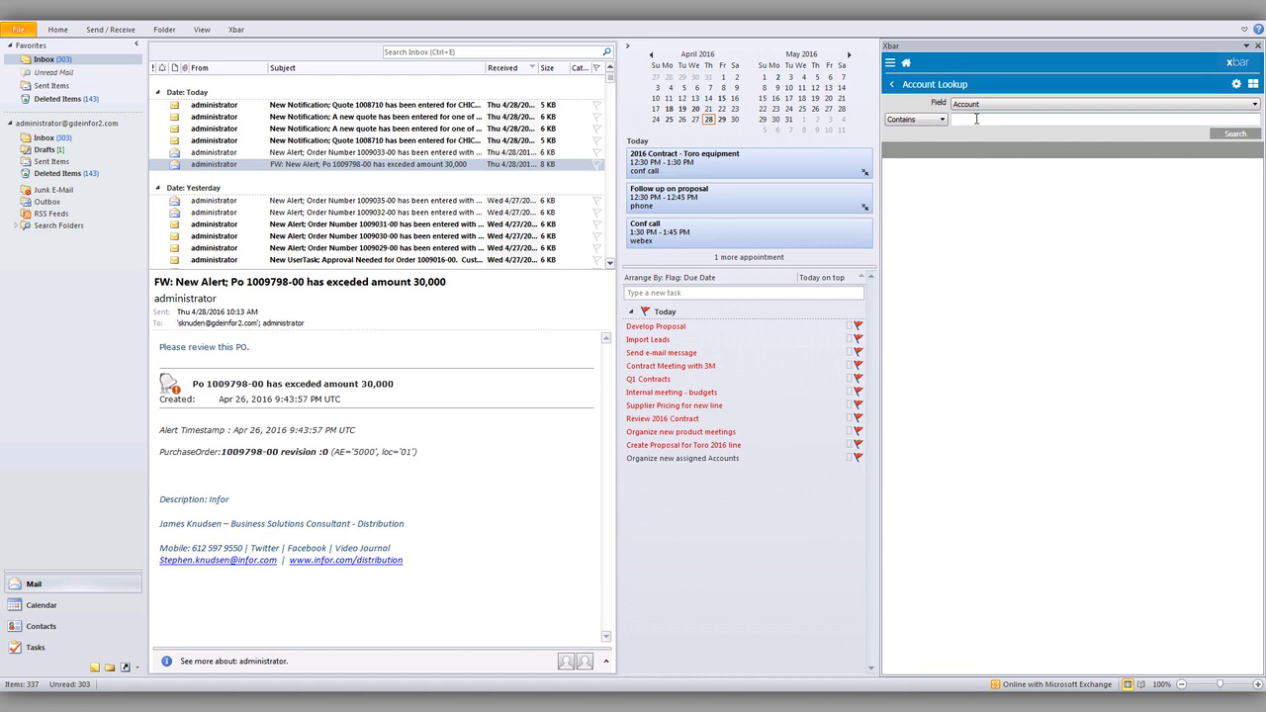
text(chcicago)
key(Return)
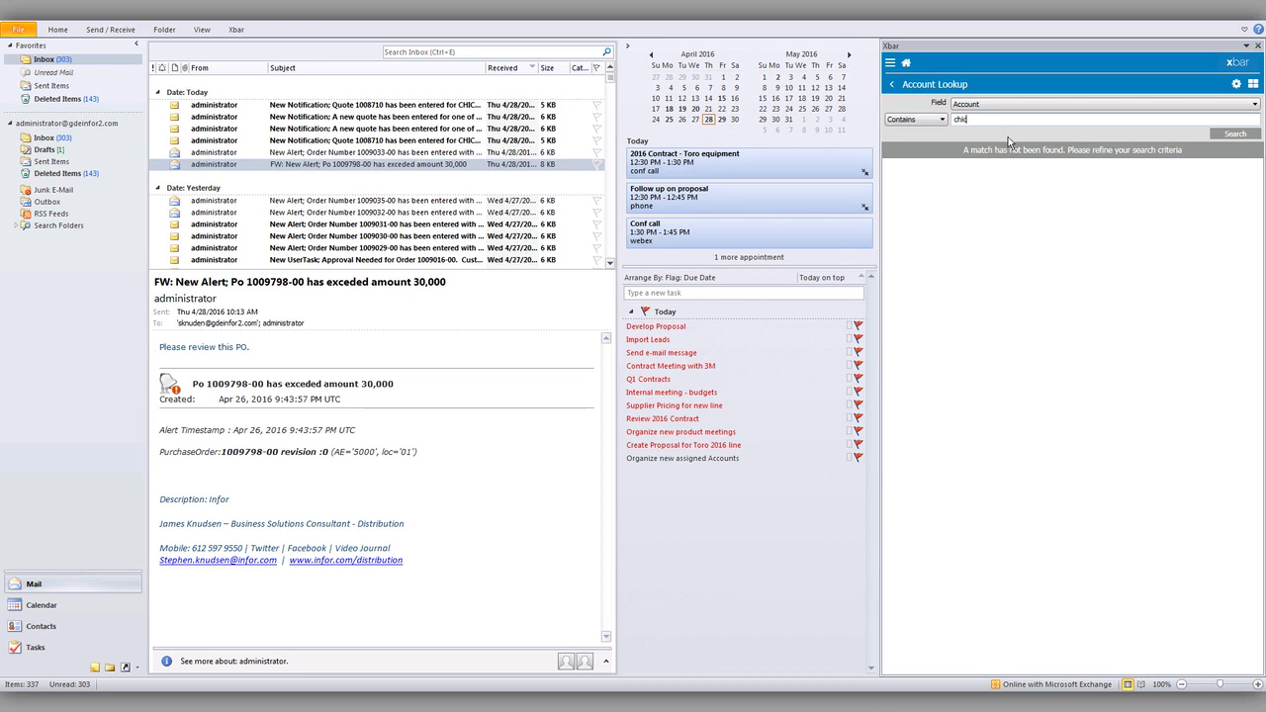
key(Return)
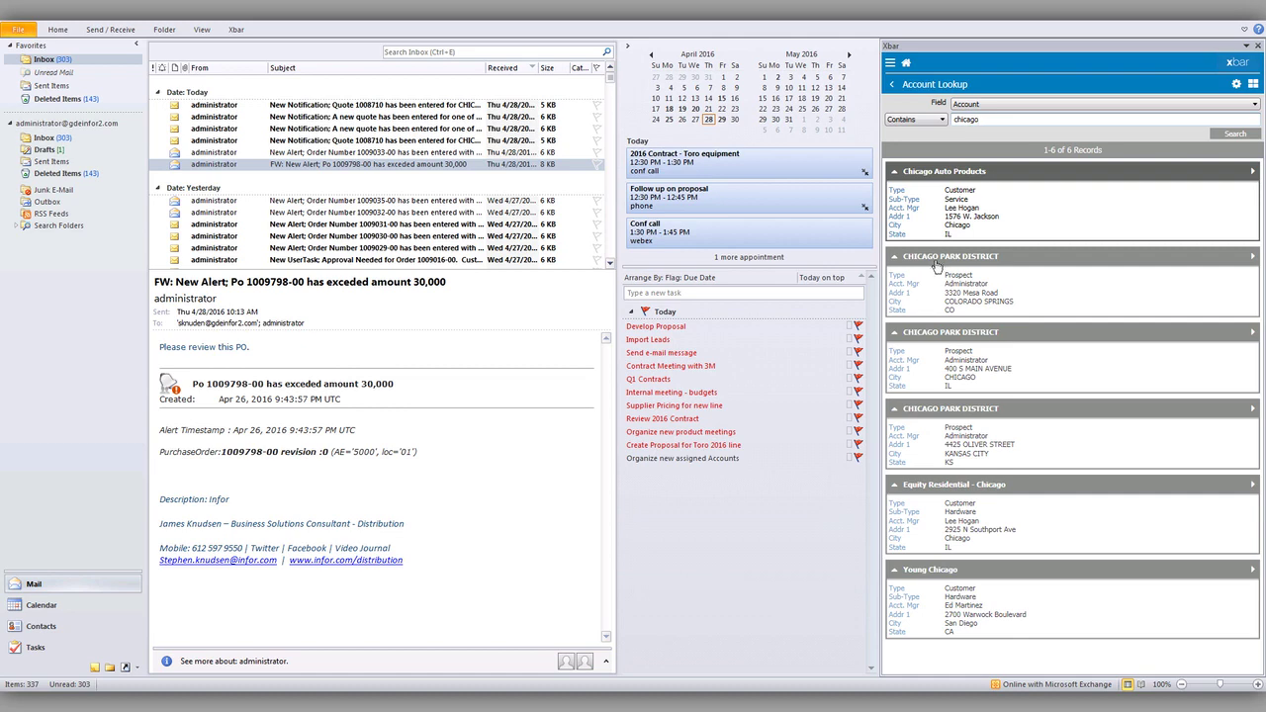
- Review the account summary of the Colorado Springs CHICAGO PARK DISTRICT, including its activities and opportunities, and return to the Member View
click(1072, 256)
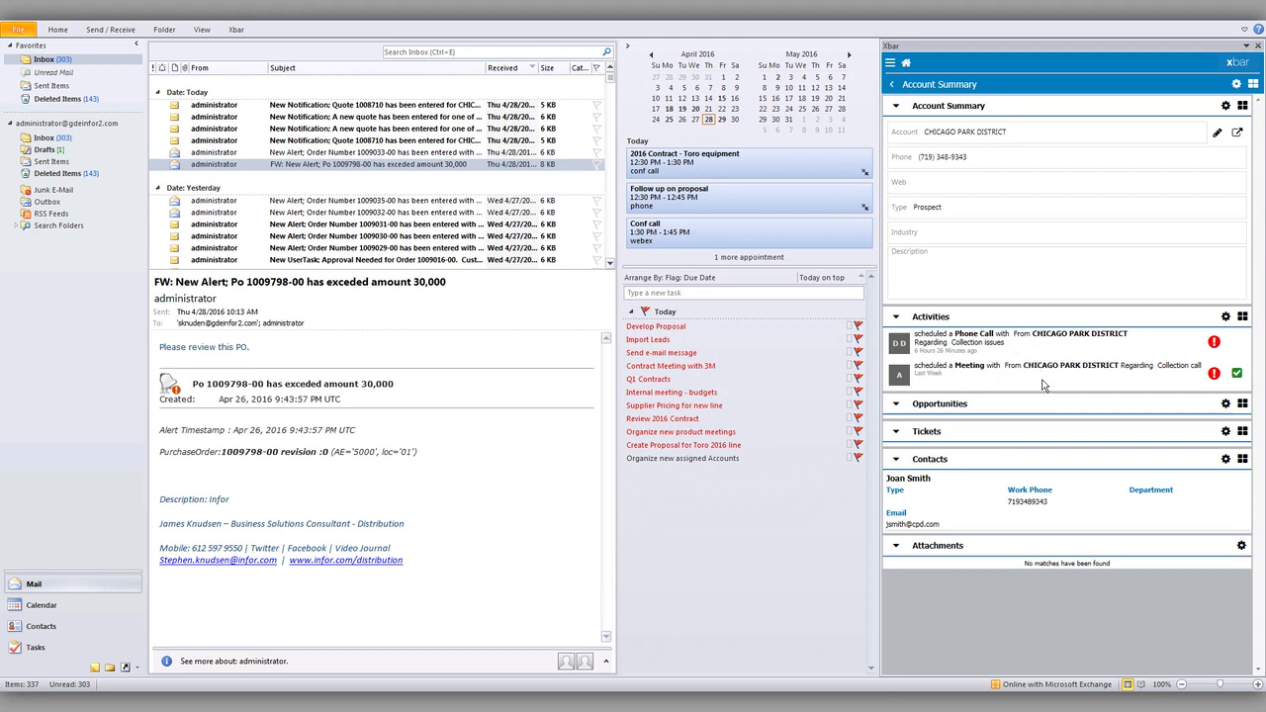
click(897, 404)
click(893, 87)
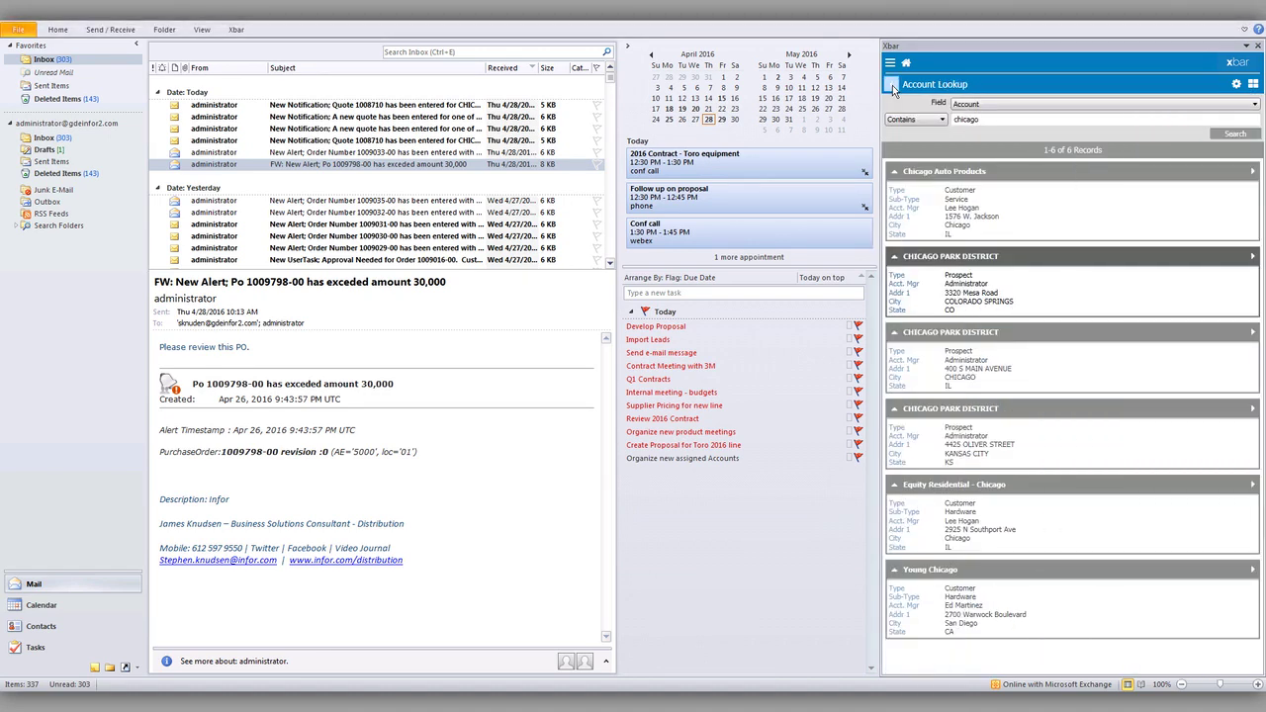
click(894, 87)
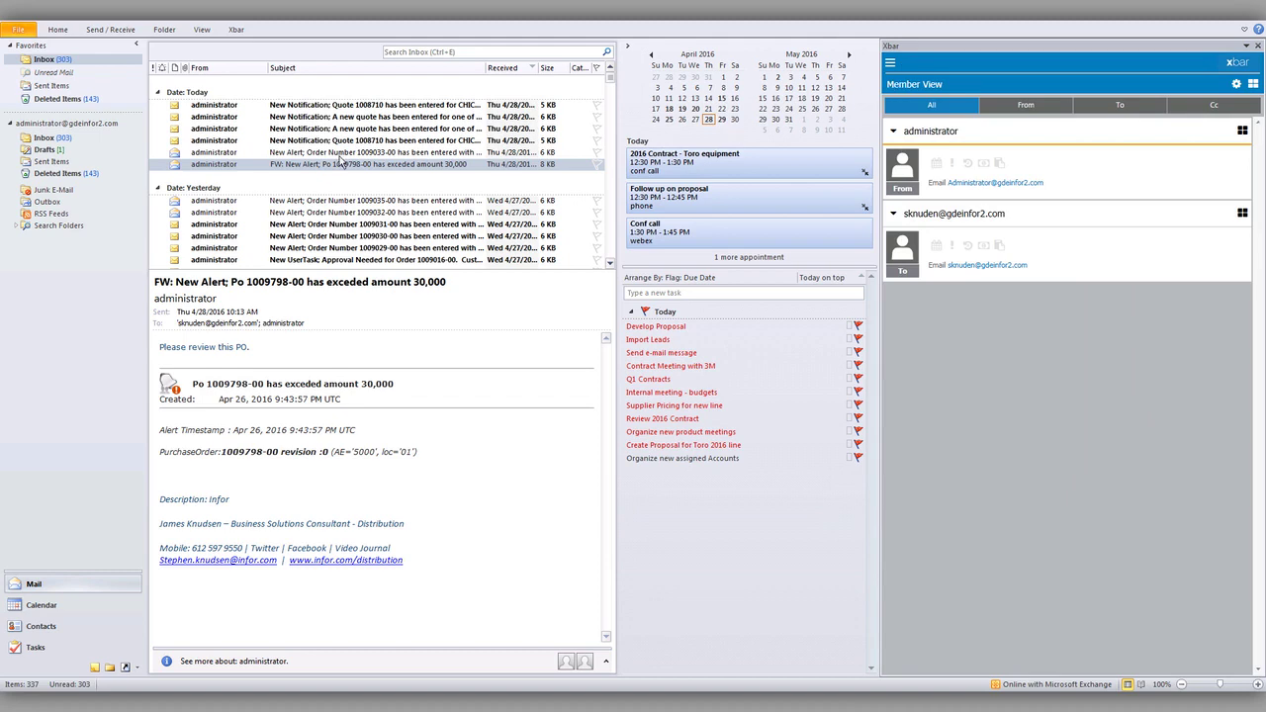
- Examine the participants the Xbar lists for today's configured product order alert and the unread CHICAGO PARK DISTRICT quote notification below the others
click(340, 154)
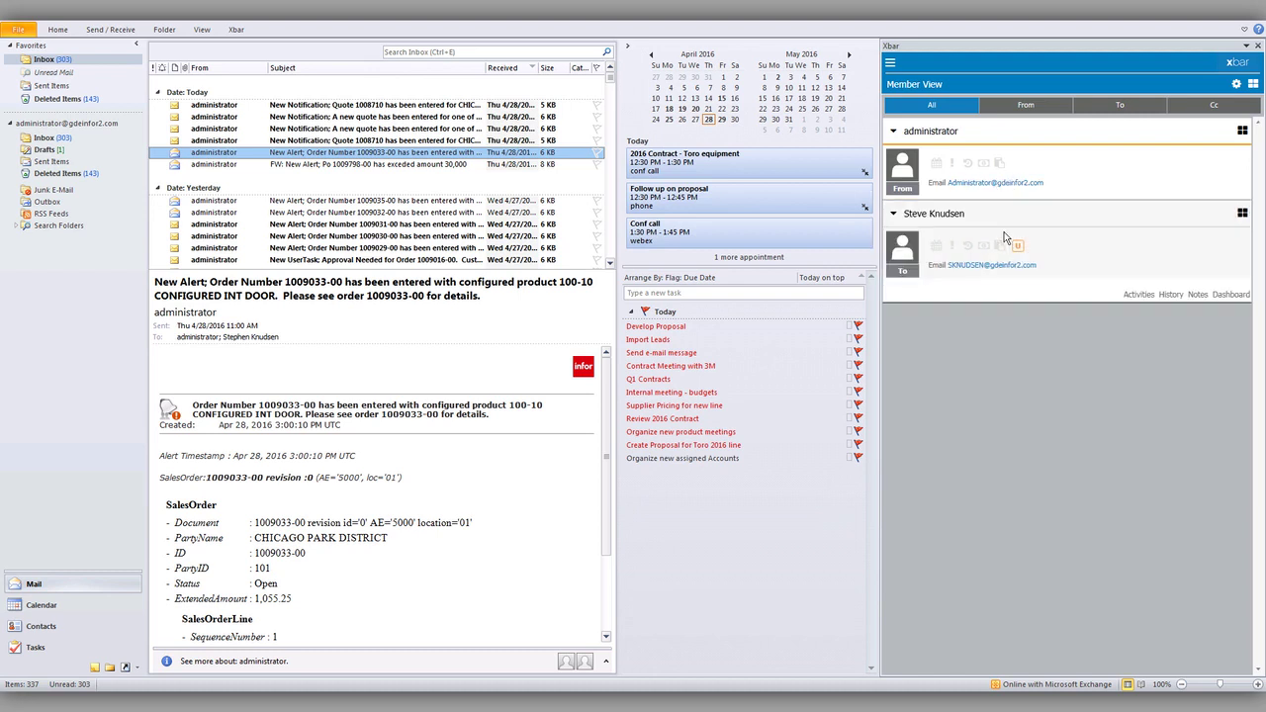
click(392, 141)
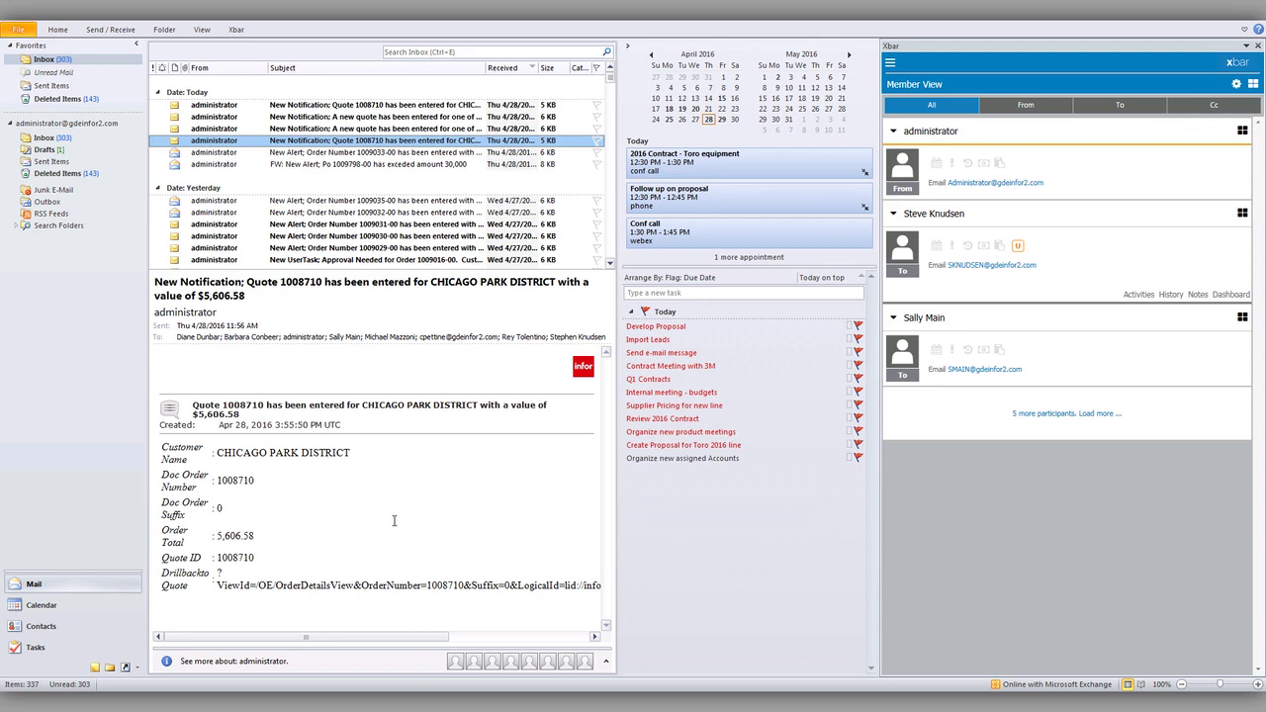
- Try out a new Xbar contact created from the signature block of the forwarded PO alert, and discard the prefilled entry
click(342, 165)
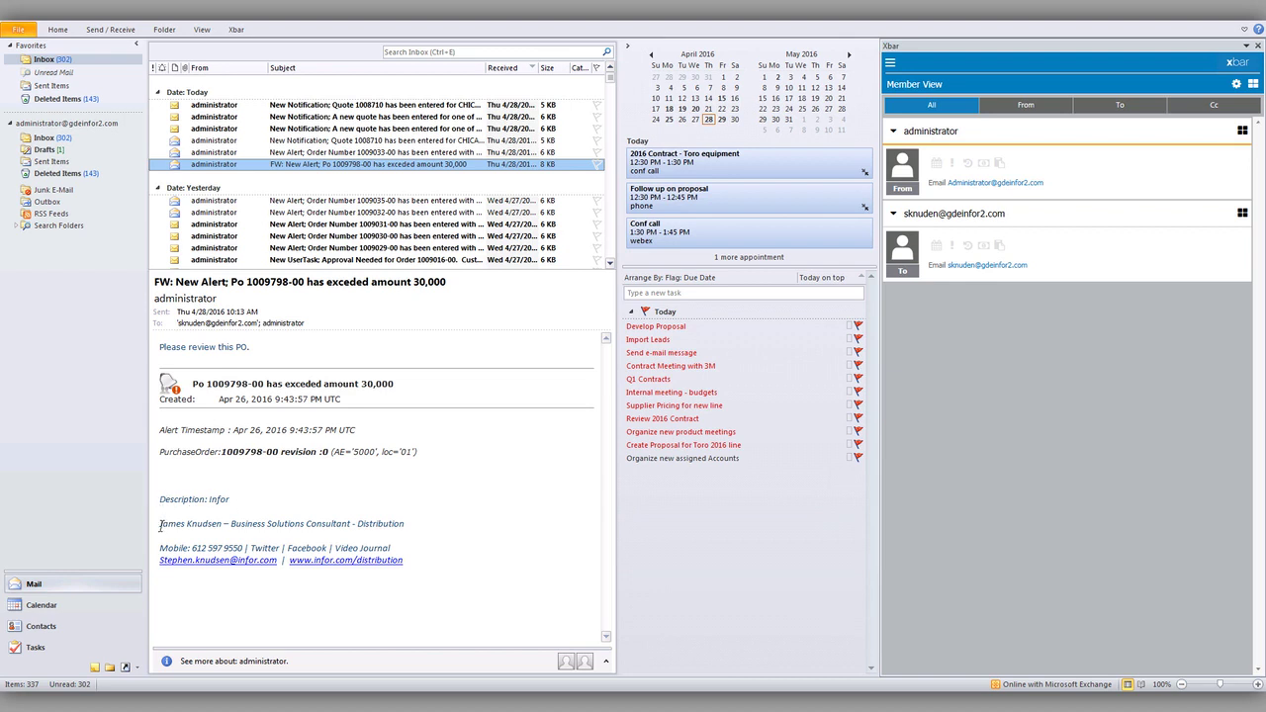
mouse_move(159, 525)
mouse_down()
mouse_move(368, 532)
mouse_move(425, 557)
mouse_up()
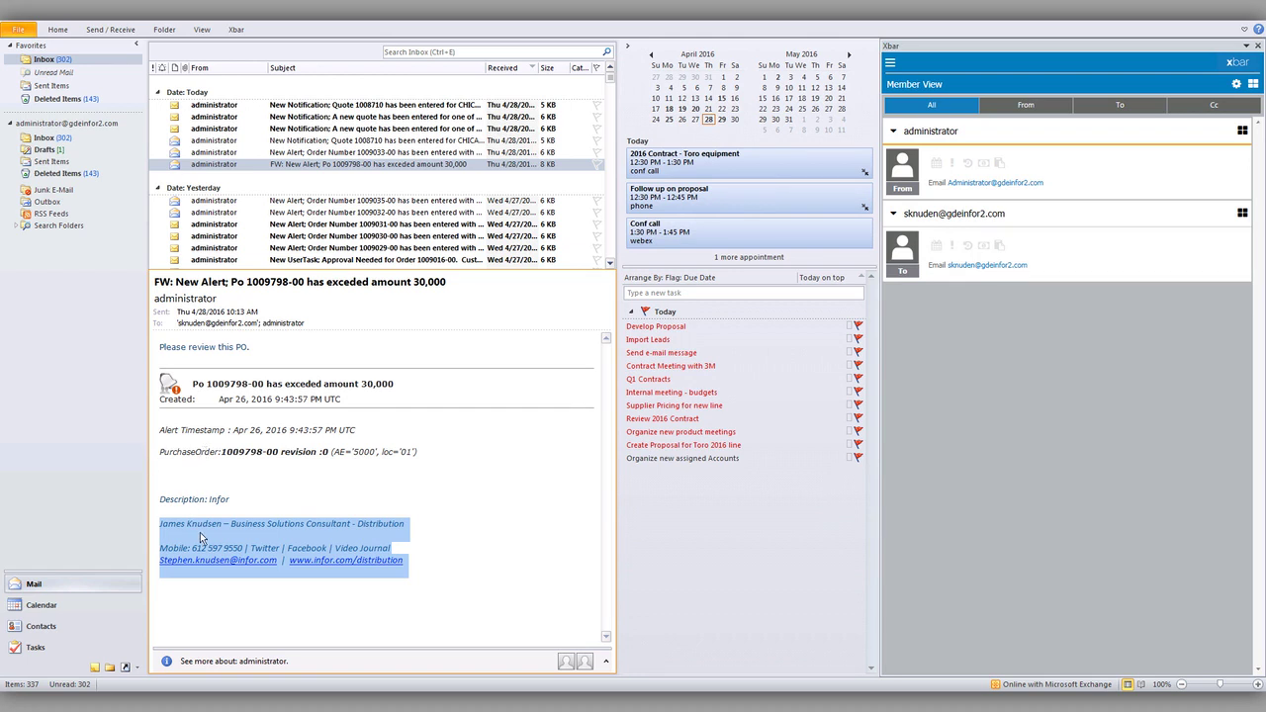
mouse_move(200, 538)
mouse_down()
mouse_move(544, 453)
mouse_move(1035, 198)
mouse_move(1060, 208)
mouse_up()
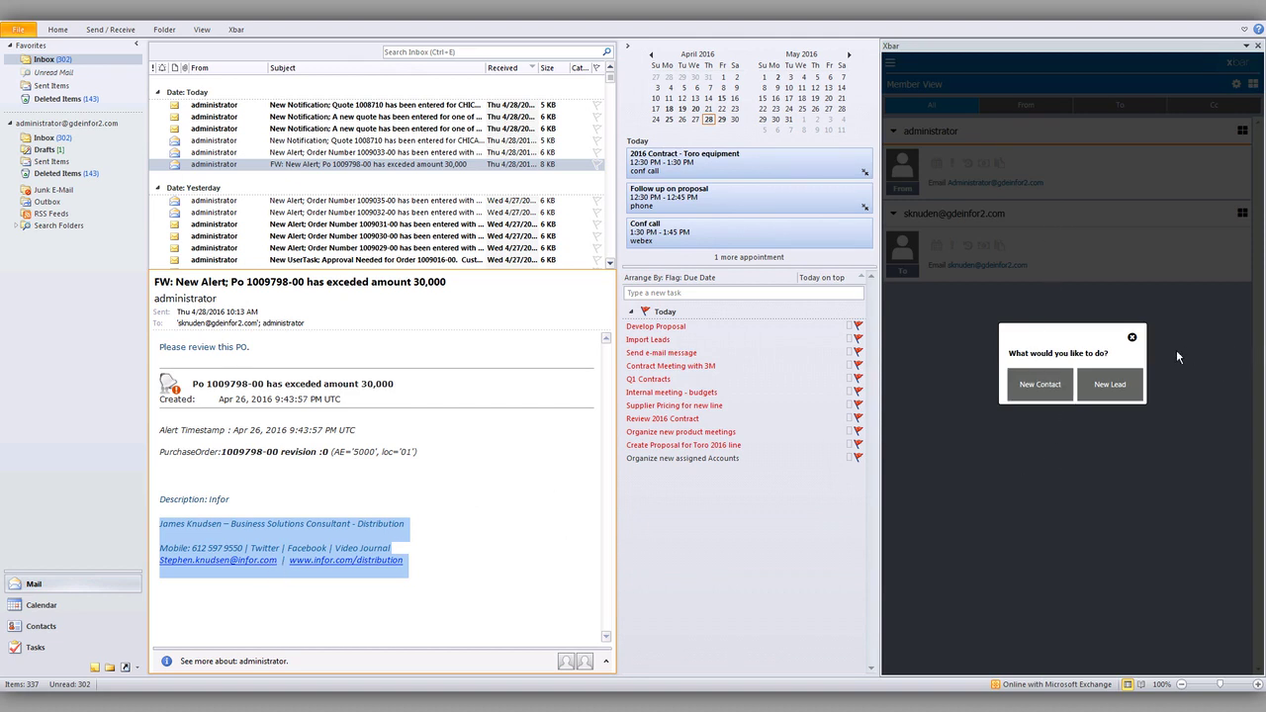
click(1050, 388)
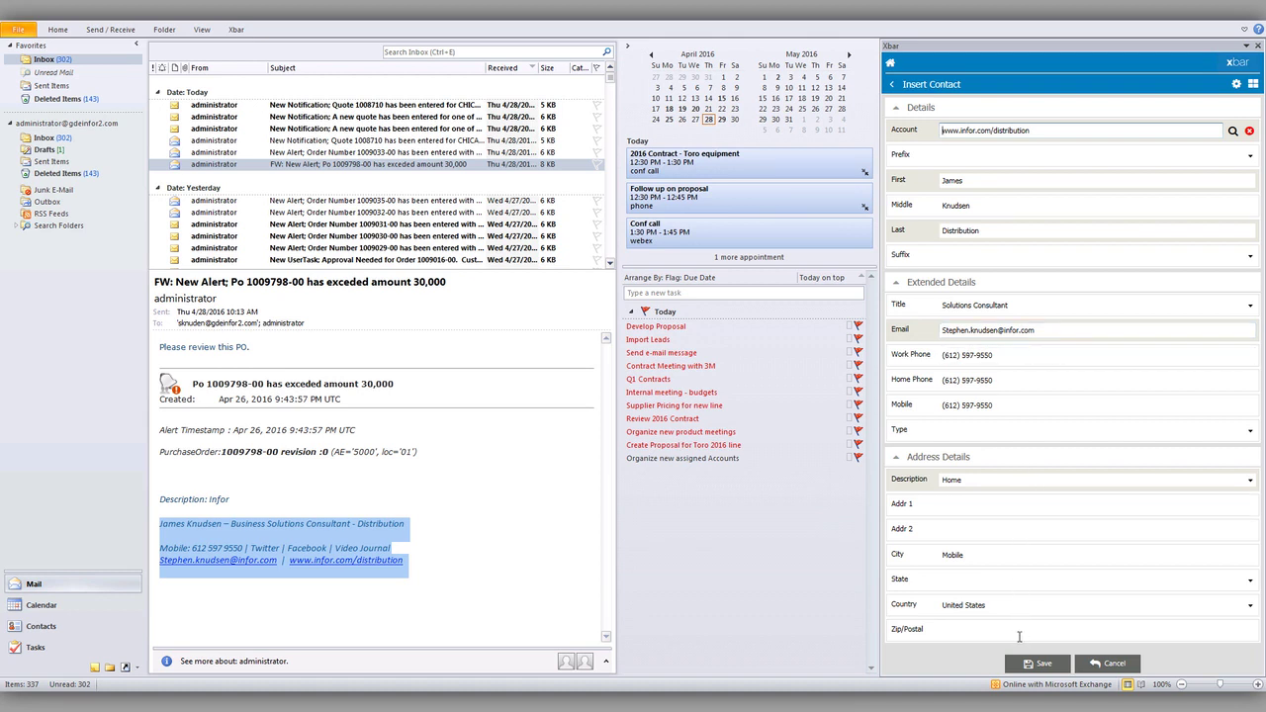
click(1034, 665)
click(1112, 668)
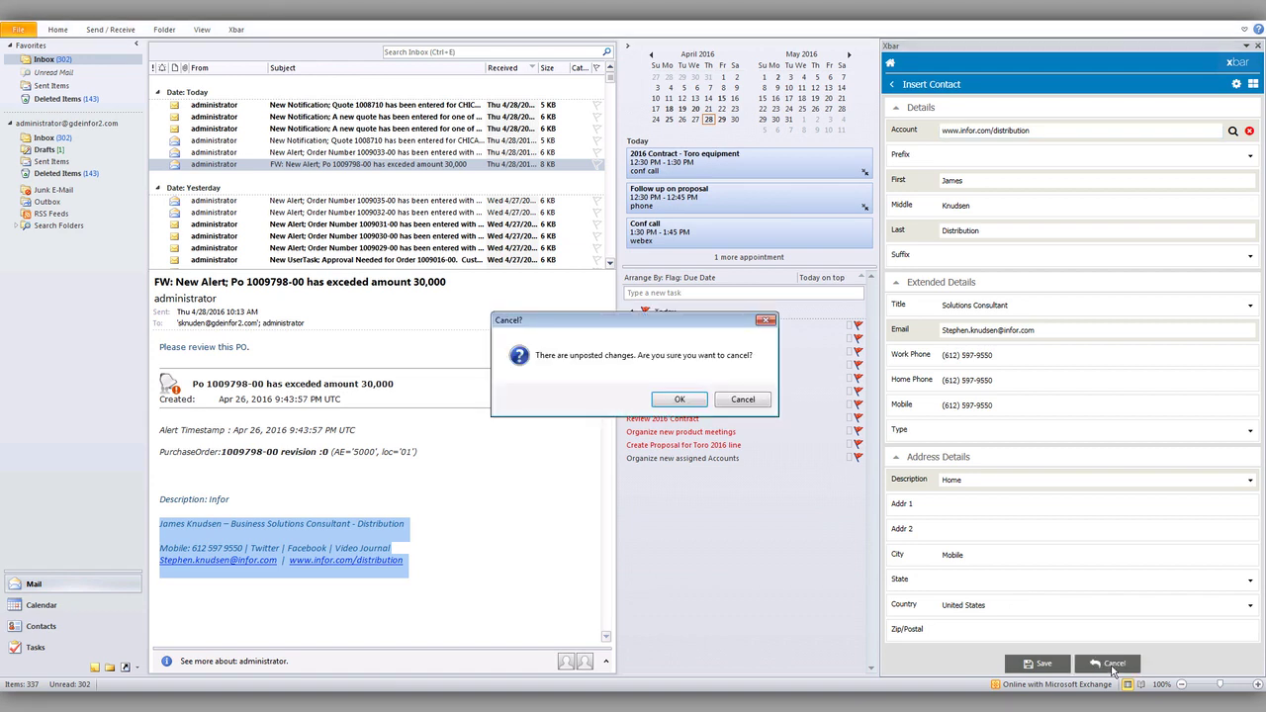
click(693, 400)
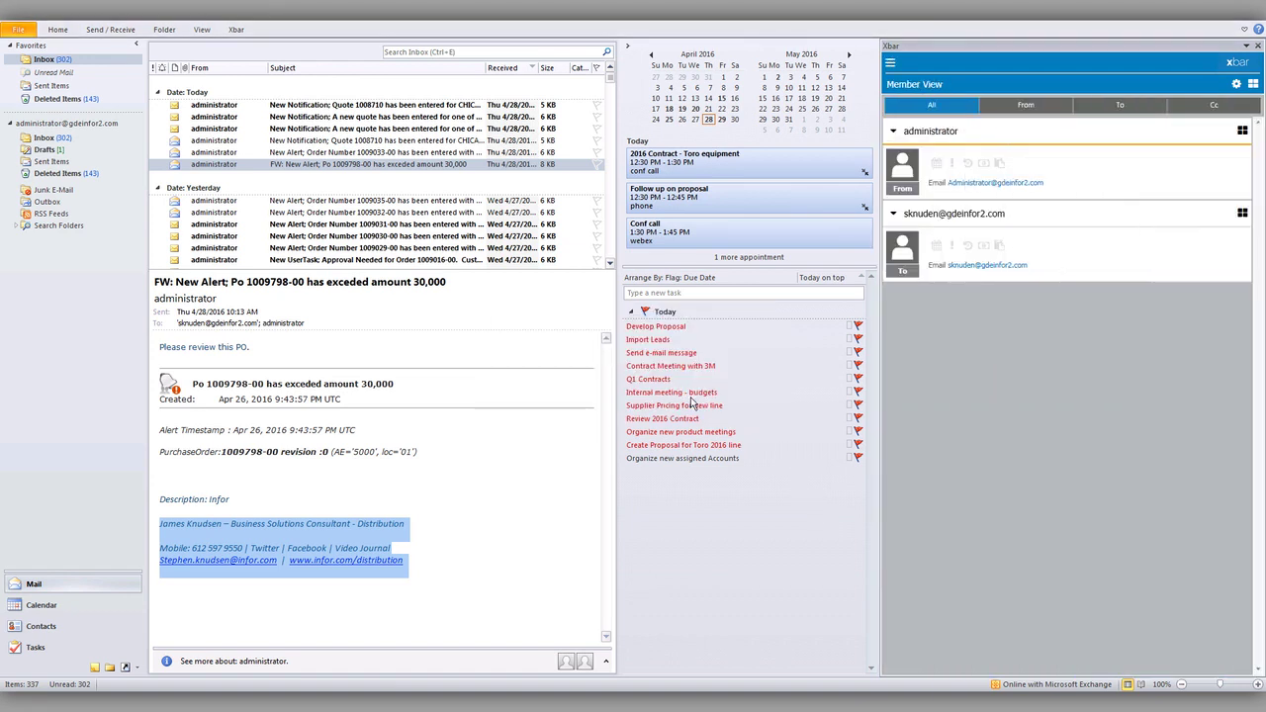